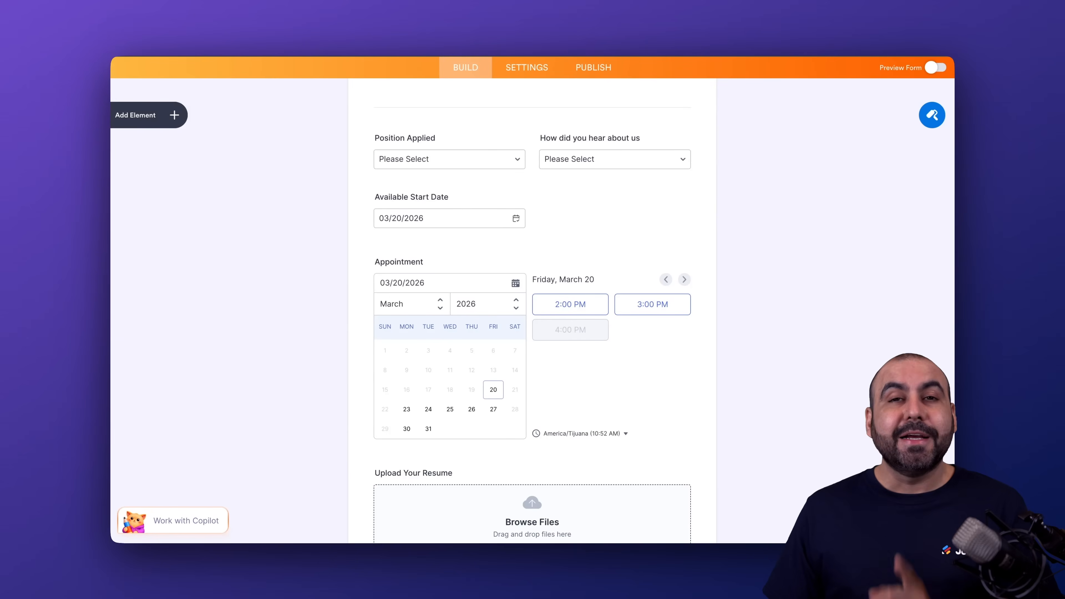
Open the form's integration settings, search for "zapier" and open the Zapier integration
scroll(637, 381, up, 10)
click(532, 105)
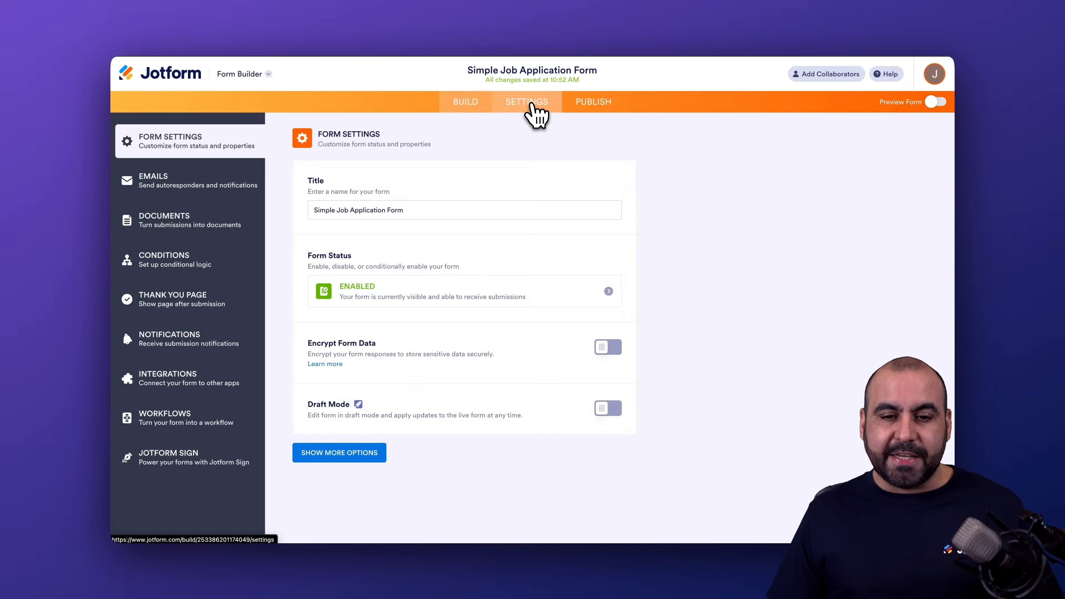
click(181, 375)
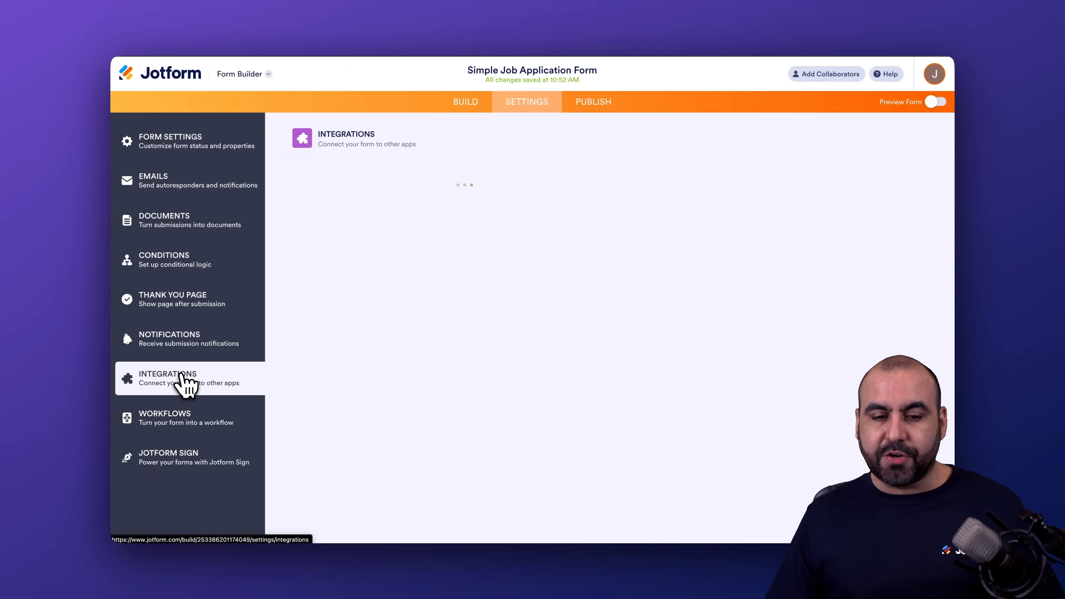
click(543, 173)
text(a)
key(BackSpace)
text(zapier)
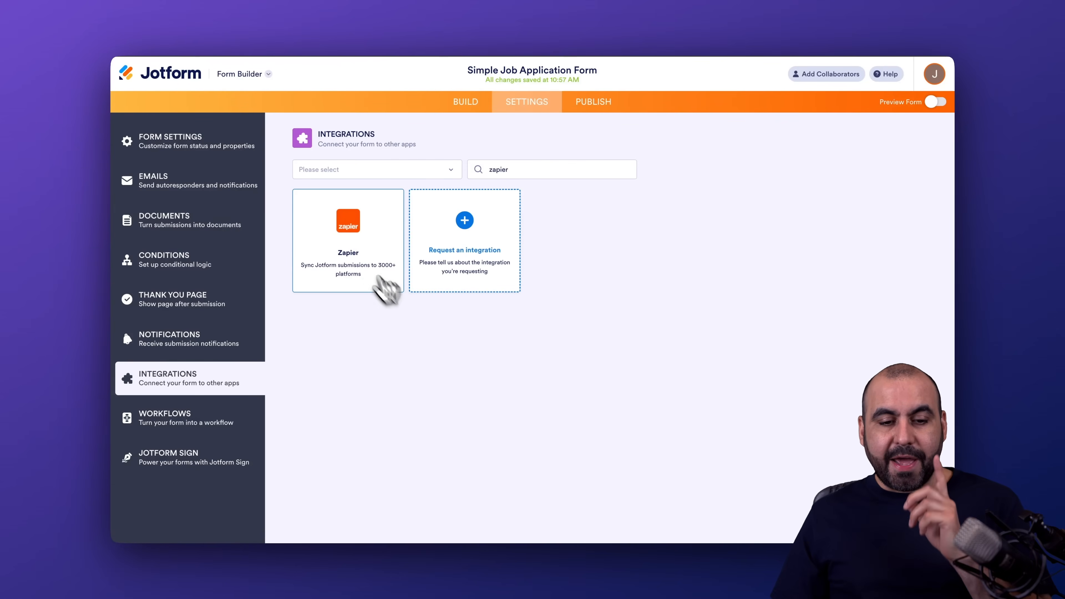
click(397, 273)
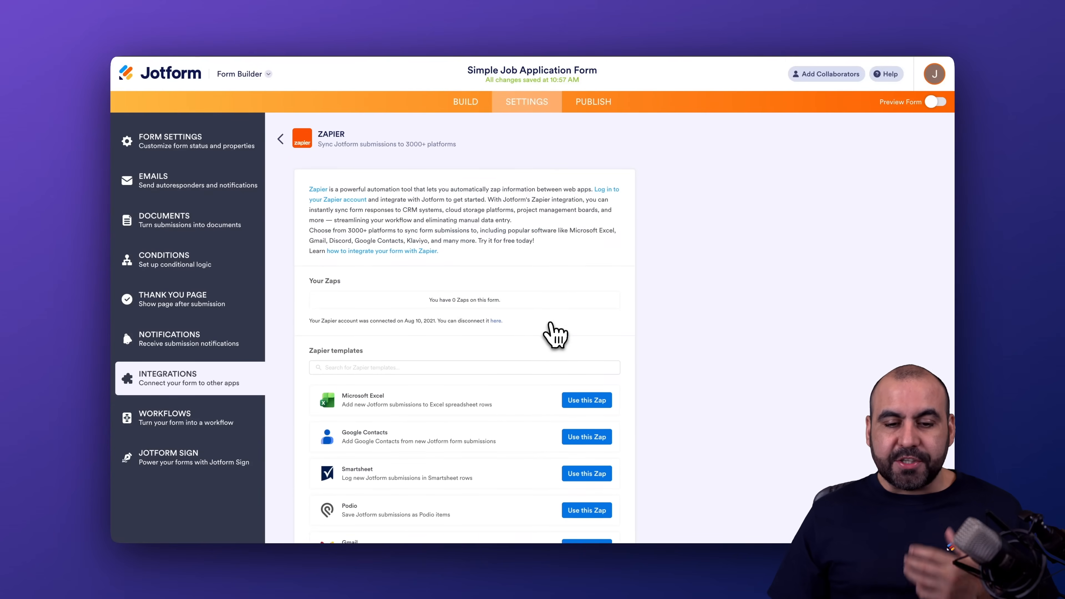
Look through the Zapier templates offered for the form's submissions
scroll(552, 331, down, 2)
scroll(548, 401, down, 10)
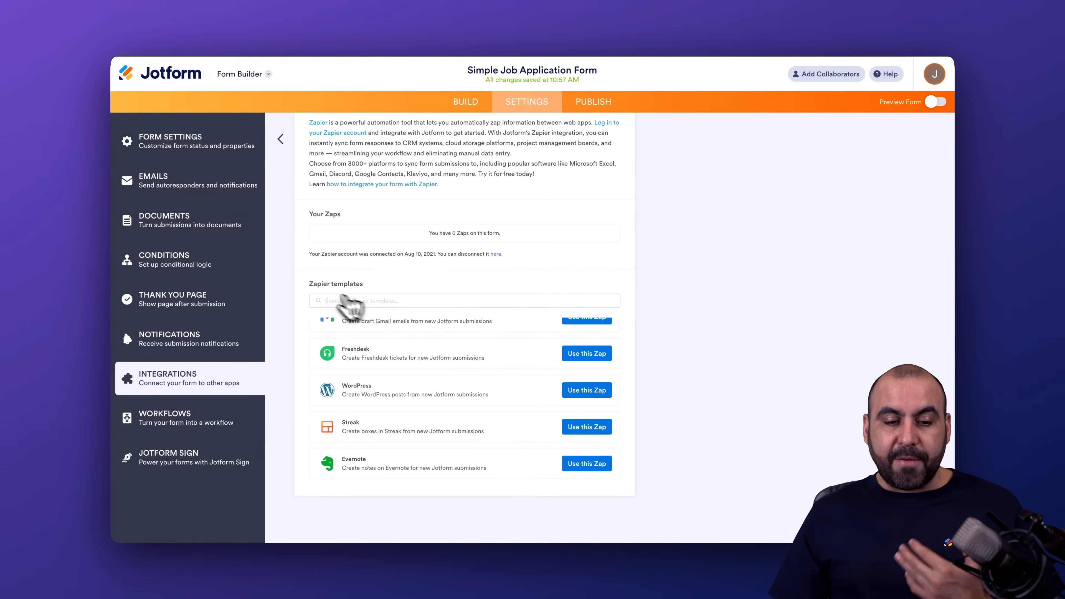
scroll(473, 392, up, 10)
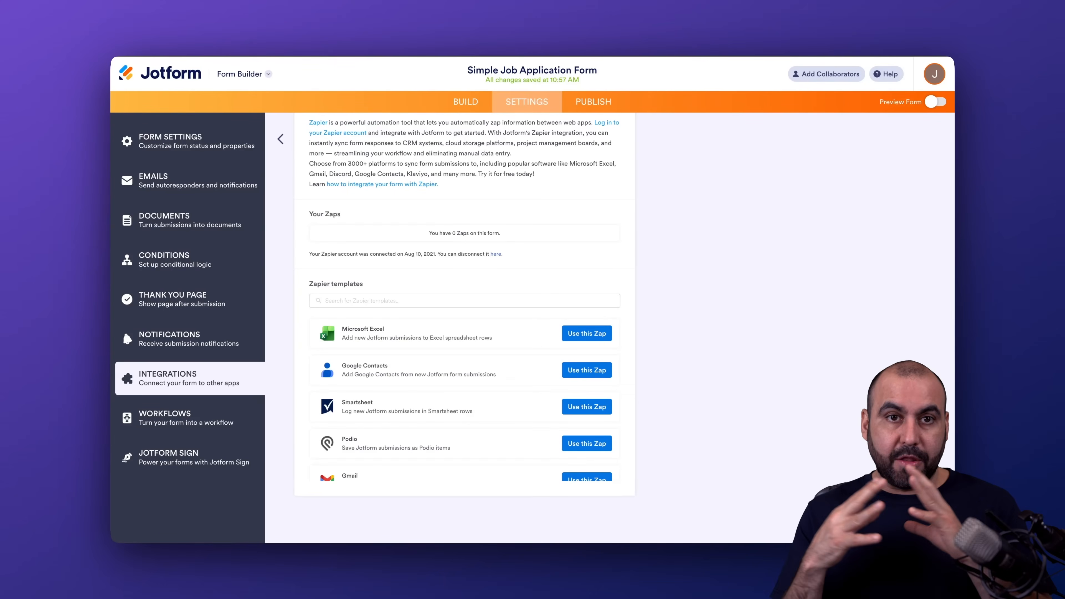
scroll(464, 399, down, 5)
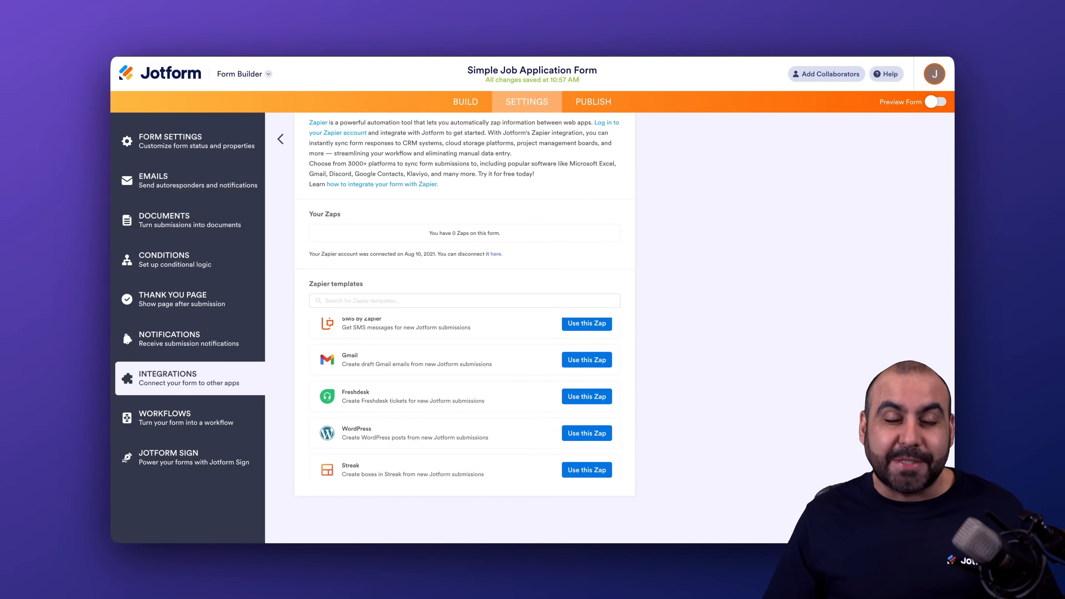
scroll(501, 352, down, 5)
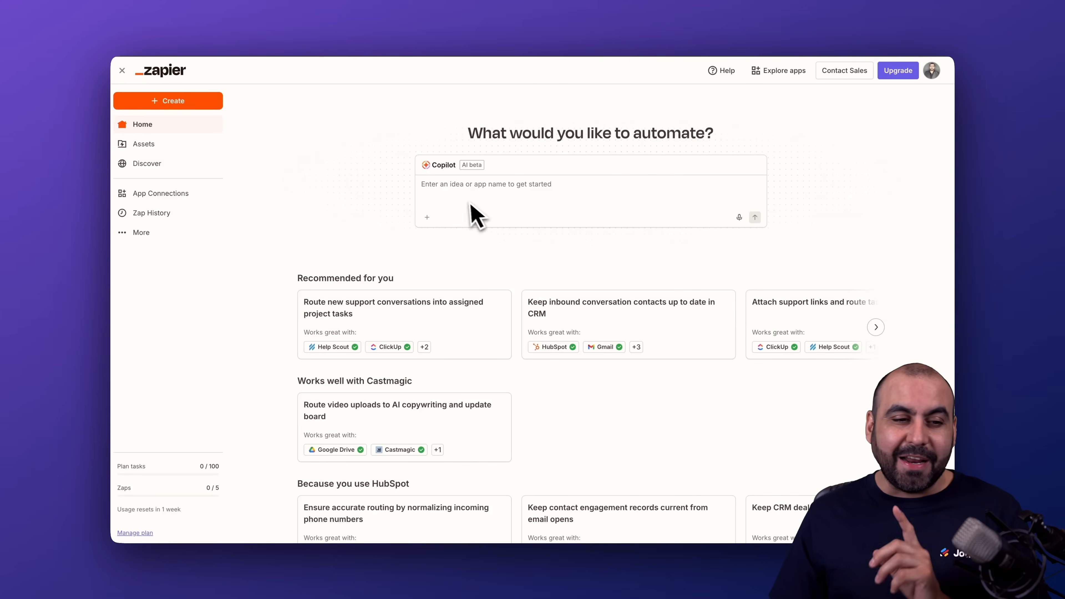
Switch to Zapier and create a new Zap with Jotform as the trigger app
click(186, 105)
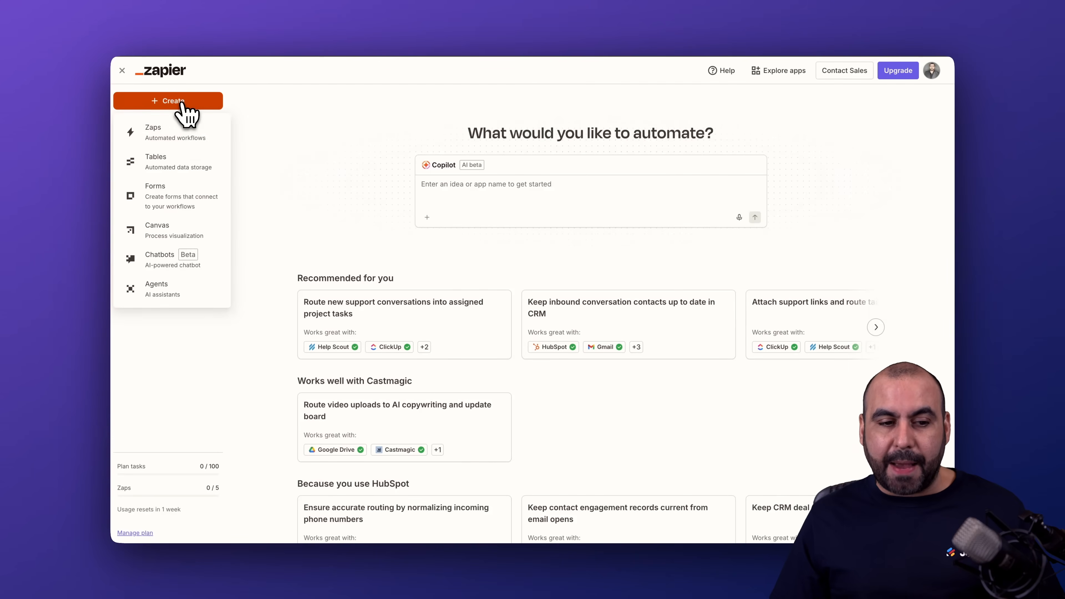
click(188, 135)
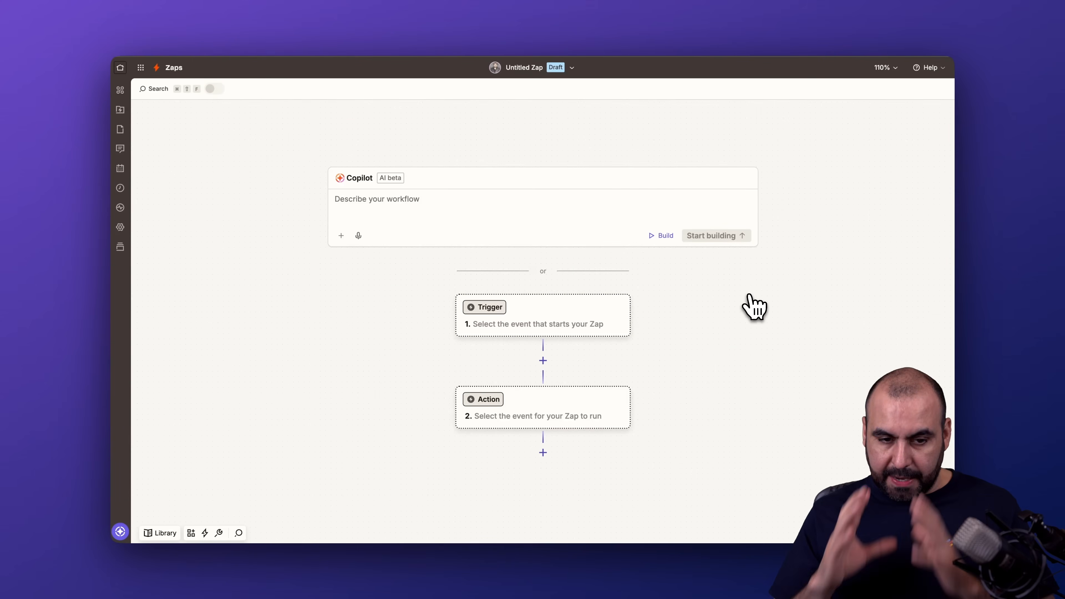
click(470, 210)
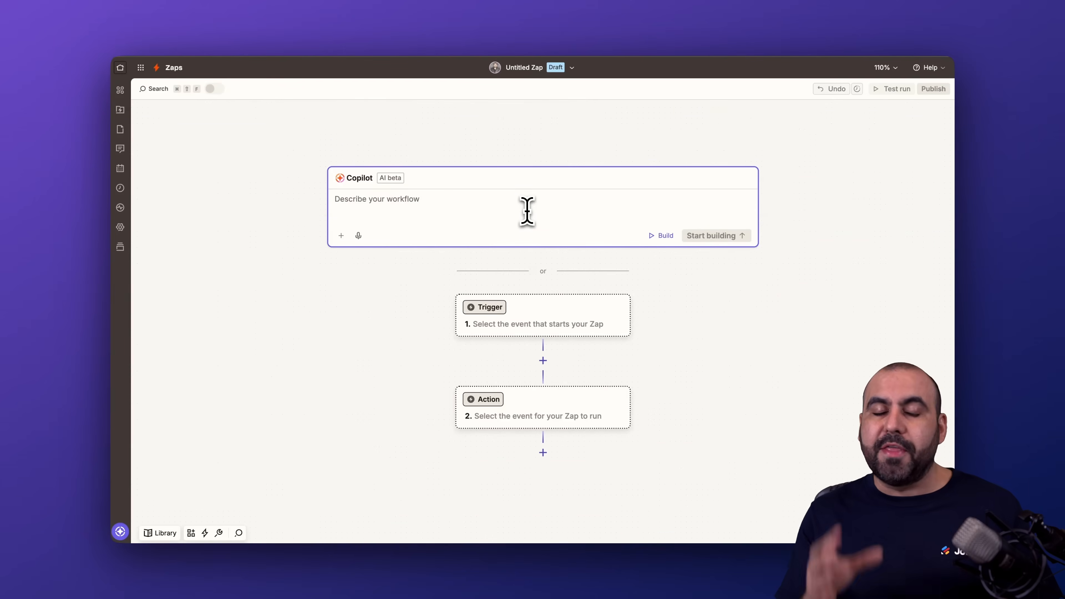
scroll(665, 336, down, 5)
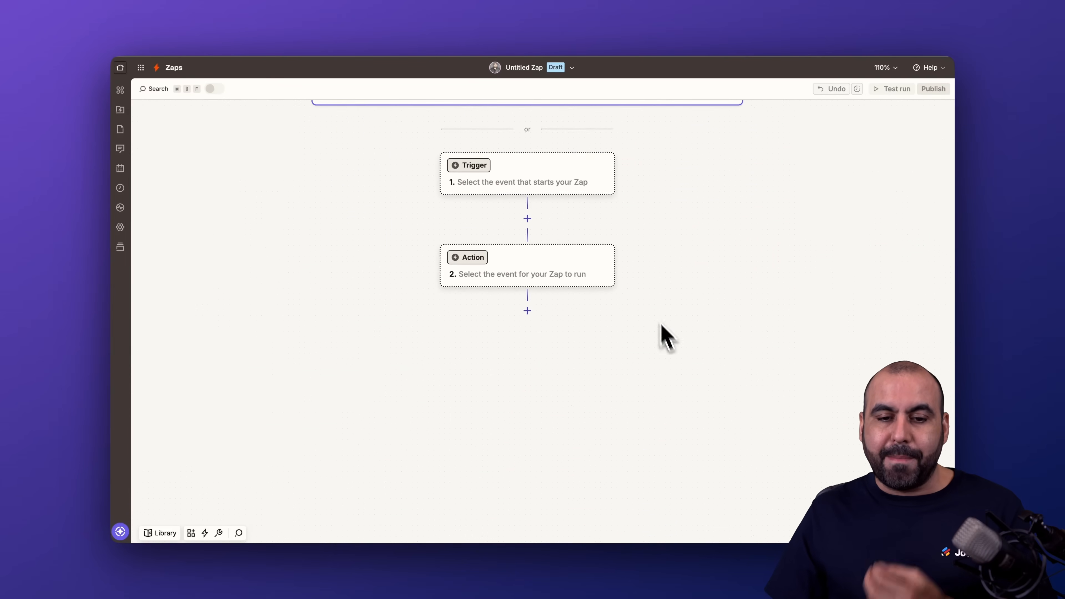
click(495, 176)
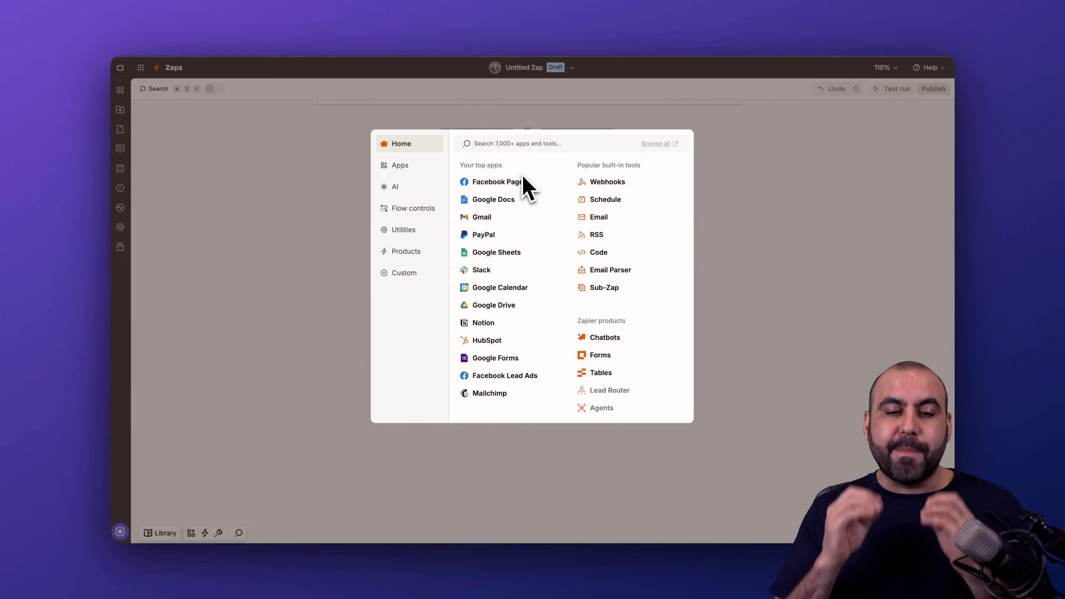
text(jor)
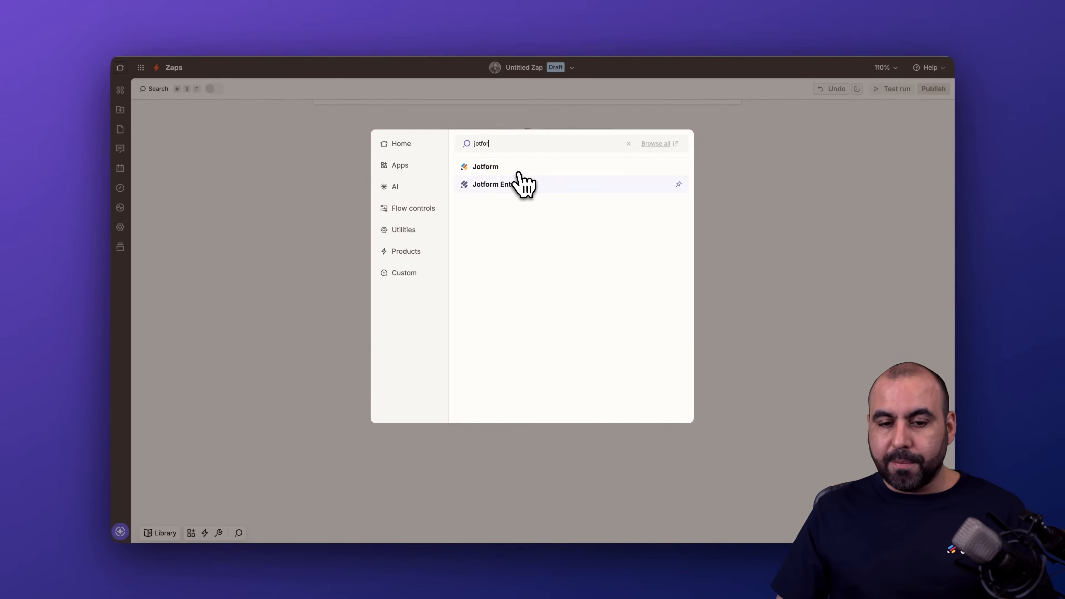
click(519, 174)
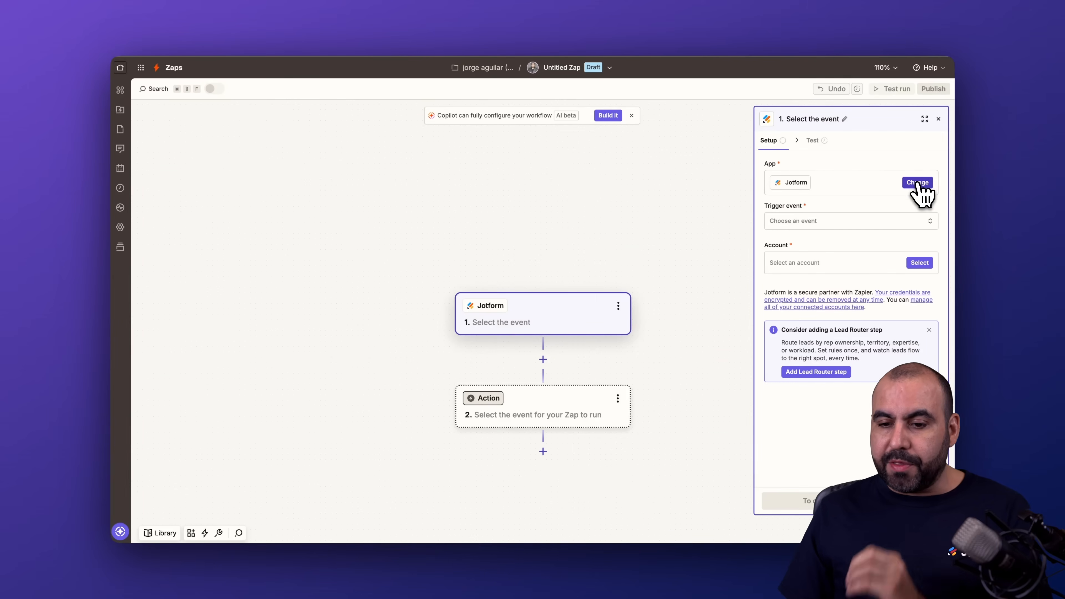
Set the Jotform trigger event to New Submission, choose the SaaSMaster #6 account and continue to the configuration
click(841, 221)
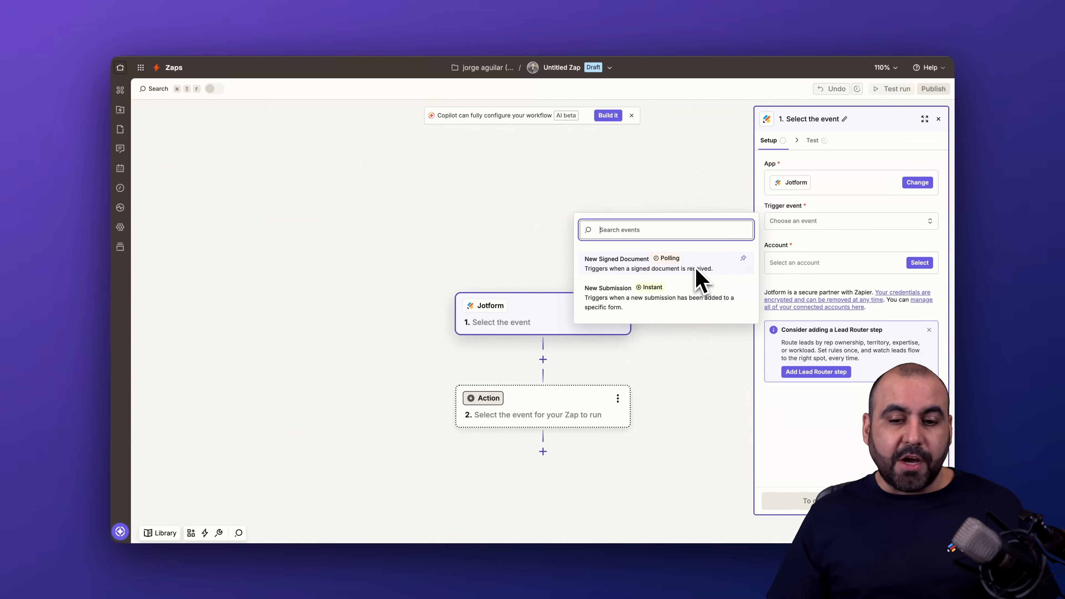
click(677, 305)
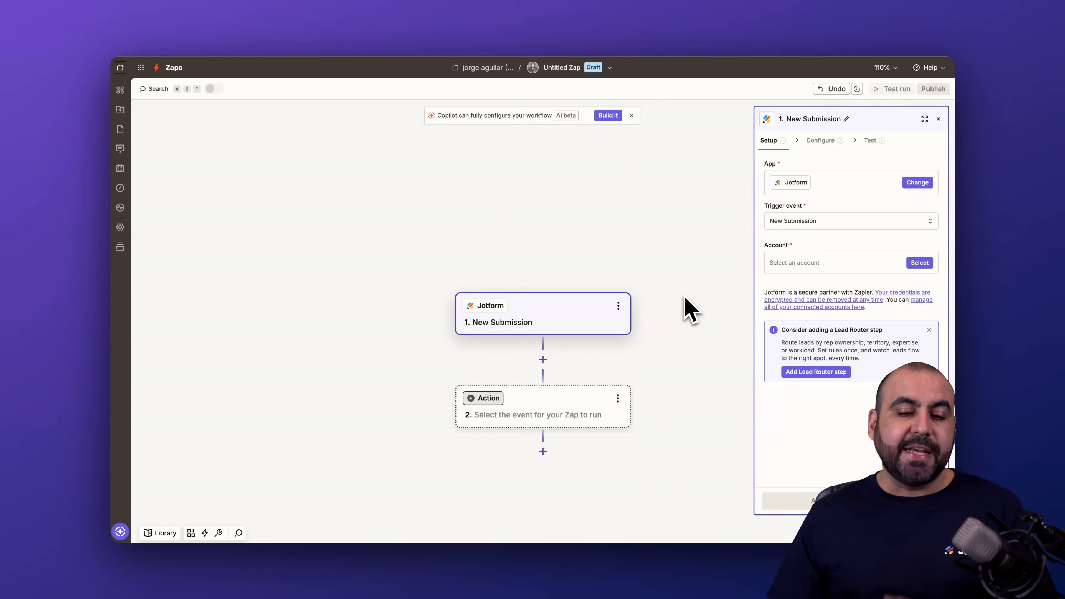
click(852, 263)
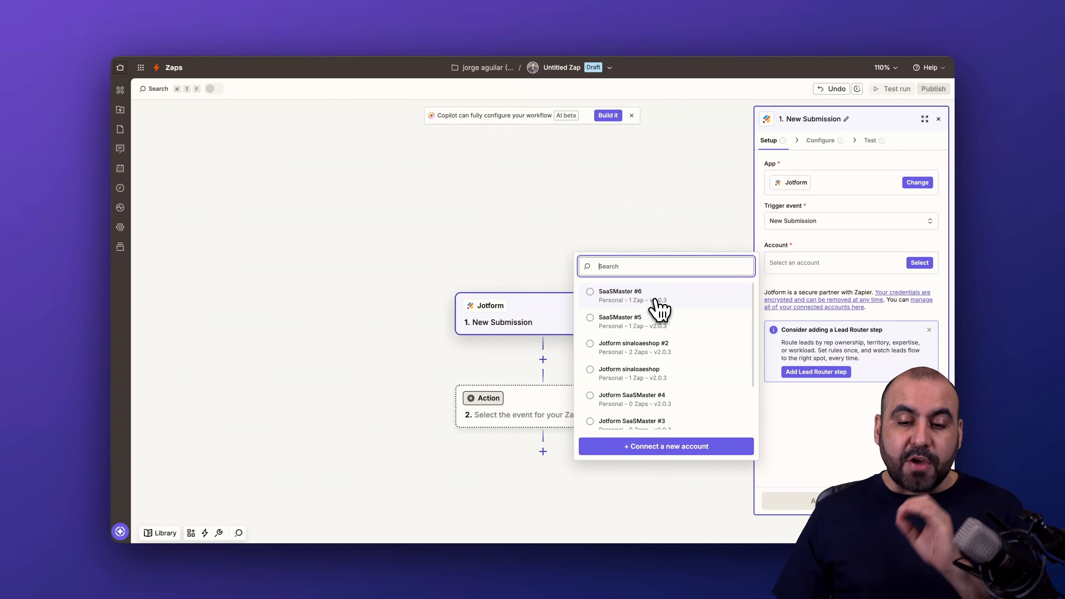
key(Escape)
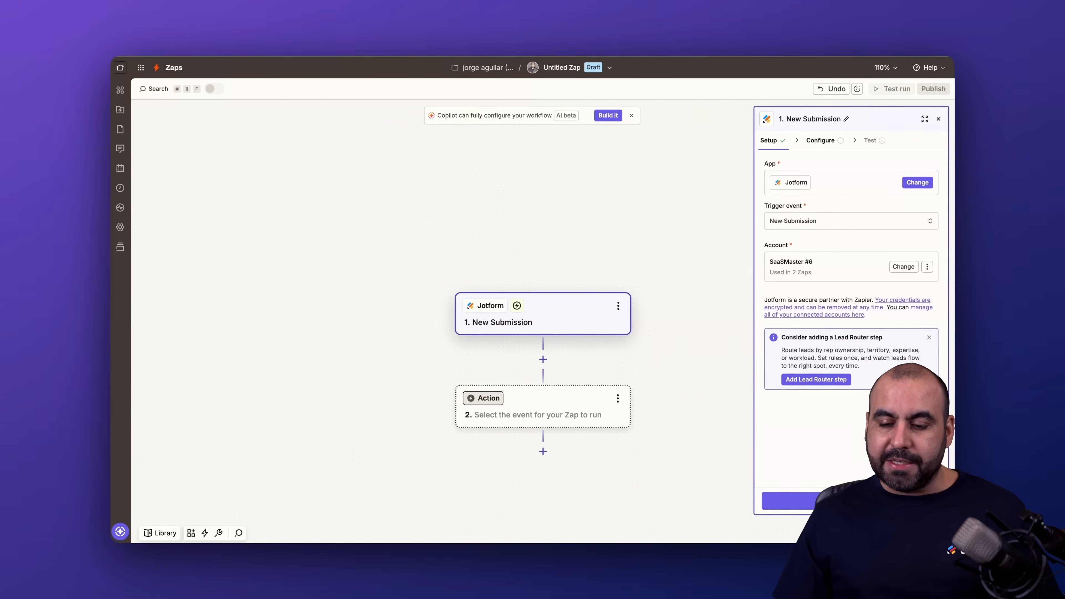
click(788, 501)
Choose Simple Job Application Form as the trigger's form and continue to the trigger test
click(806, 179)
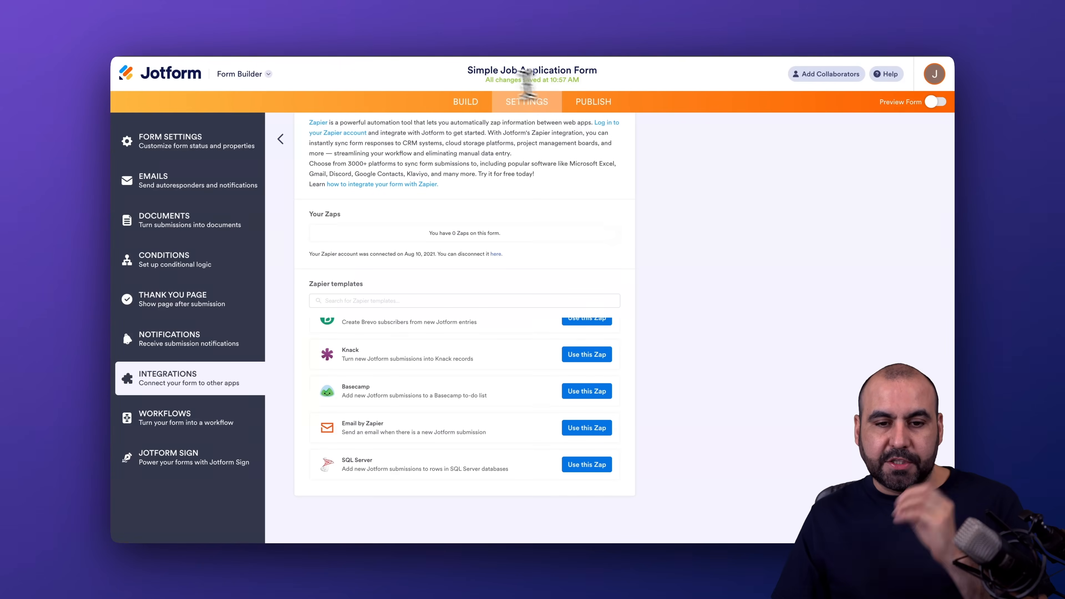
drag(469, 70, 544, 70)
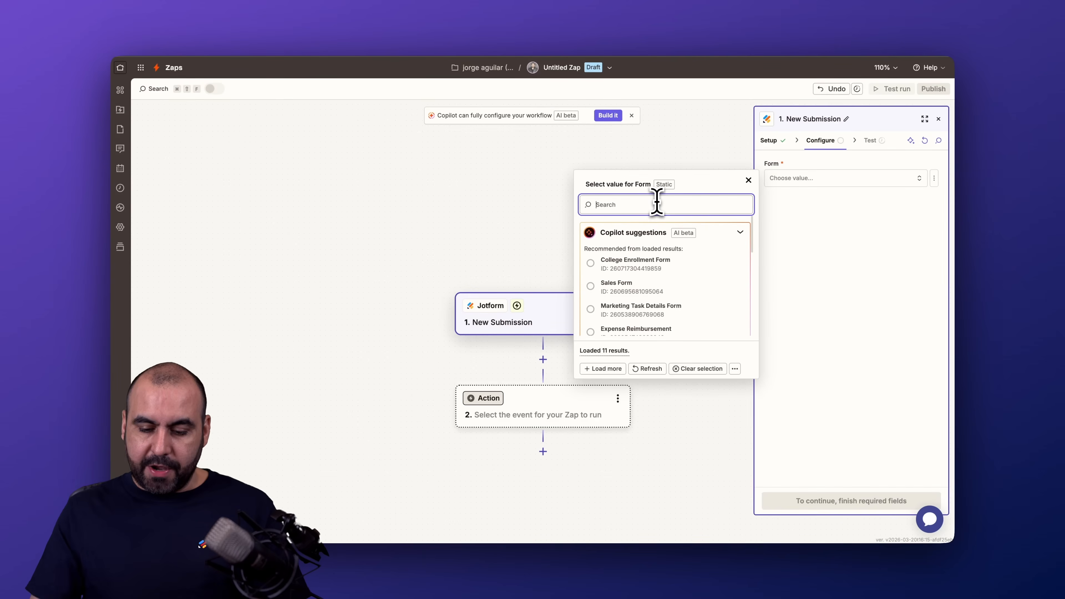
text(simpl)
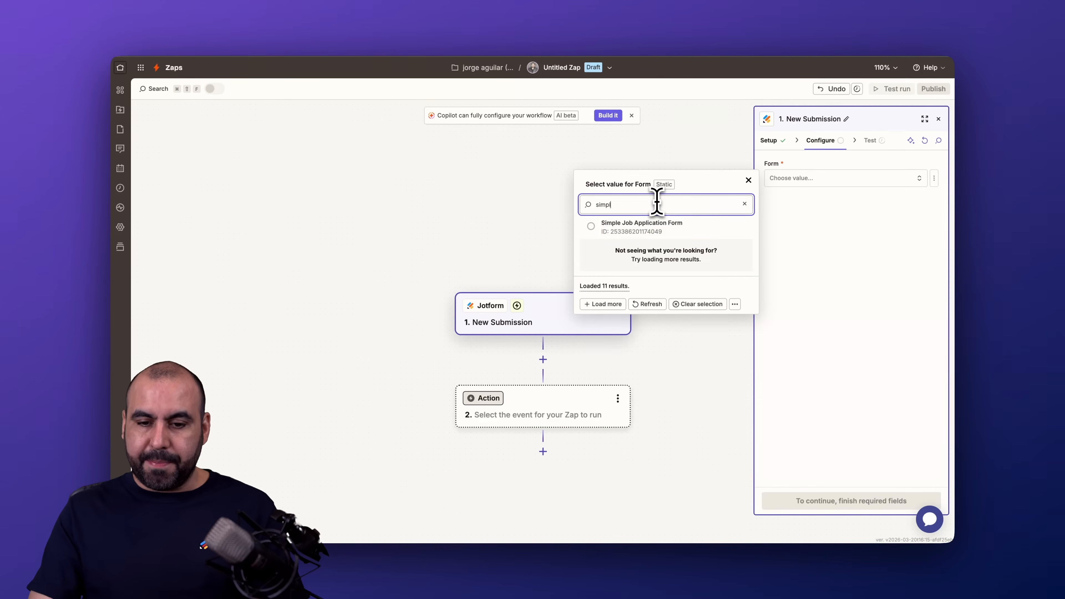
click(646, 230)
click(850, 503)
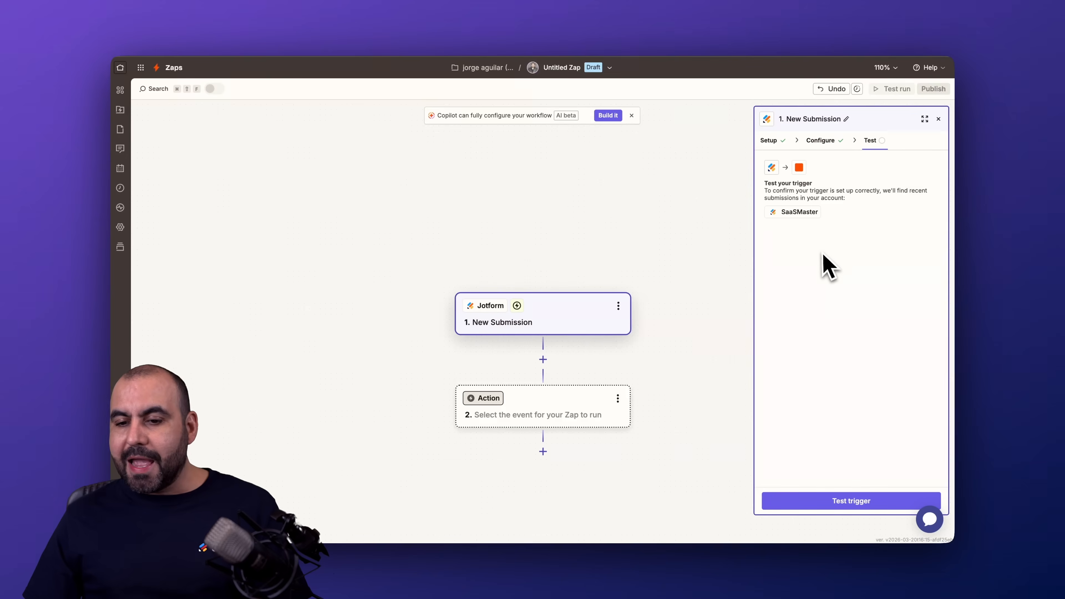
Test the trigger, examine Submission C's answers including the appointment, and continue with that record
click(844, 501)
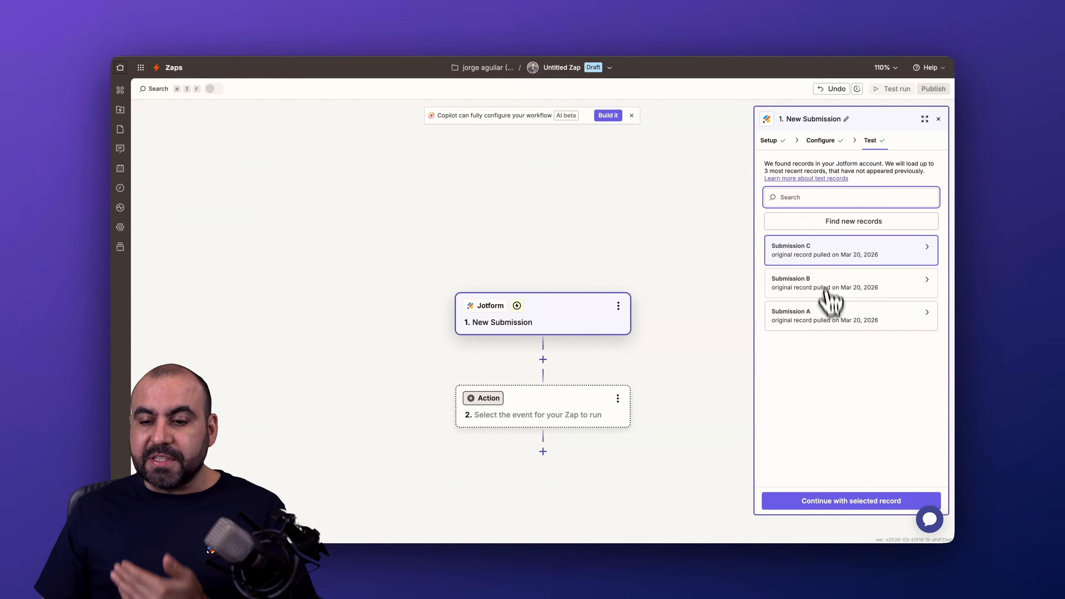
mouse_move(868, 264)
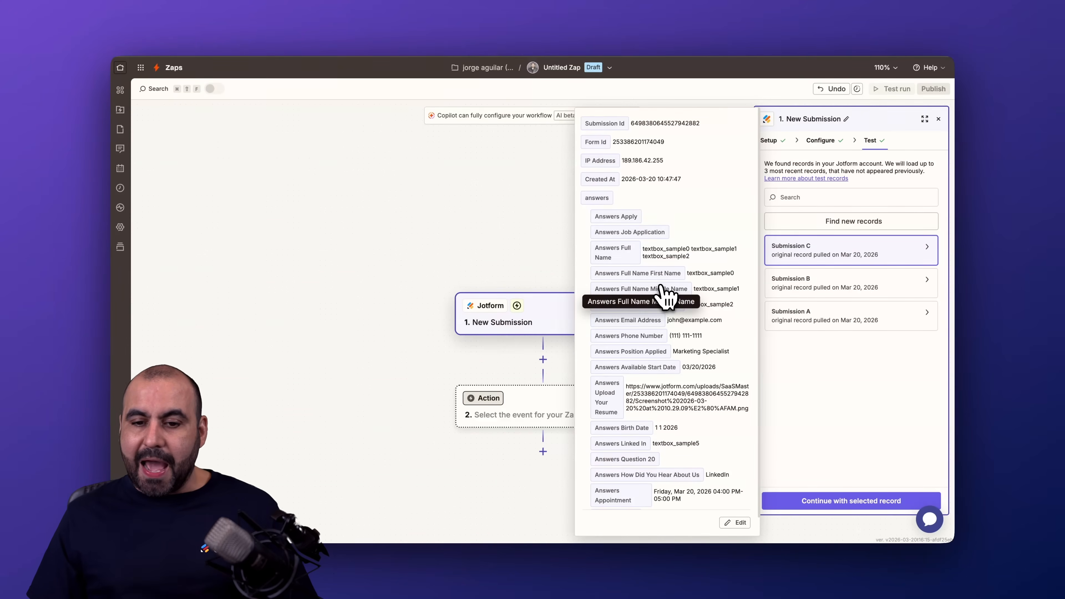
scroll(696, 384, down, 1)
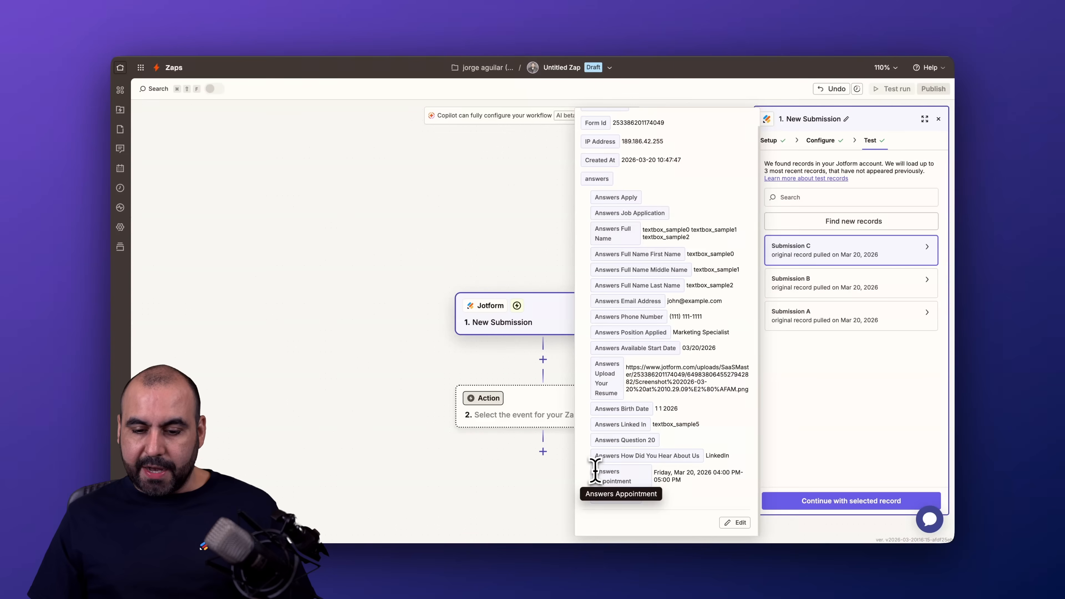
drag(595, 470, 648, 491)
double_click(662, 473)
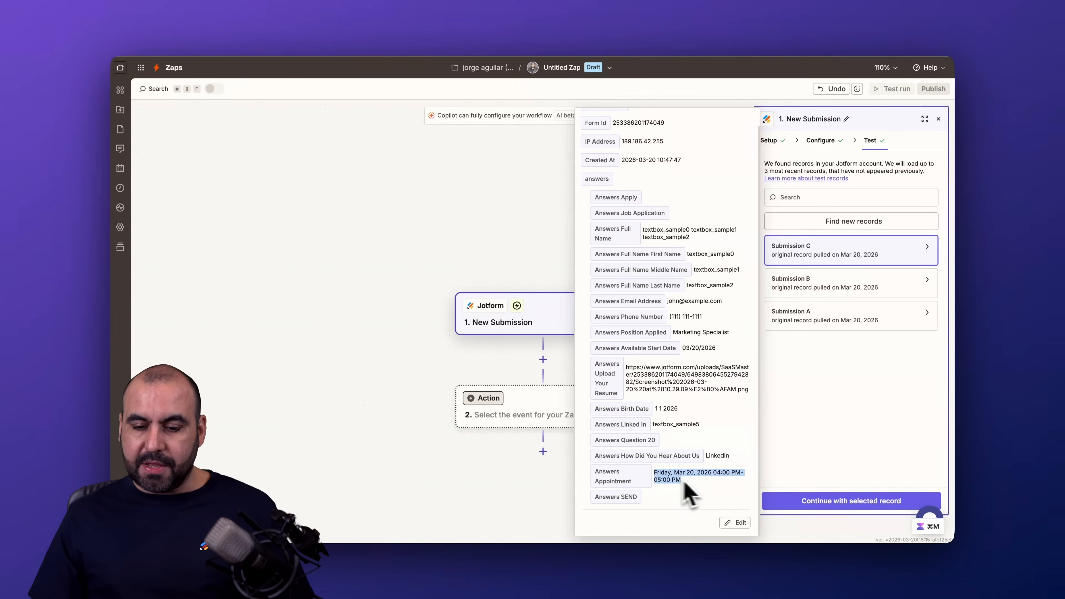
click(702, 483)
triple_click(679, 478)
click(708, 482)
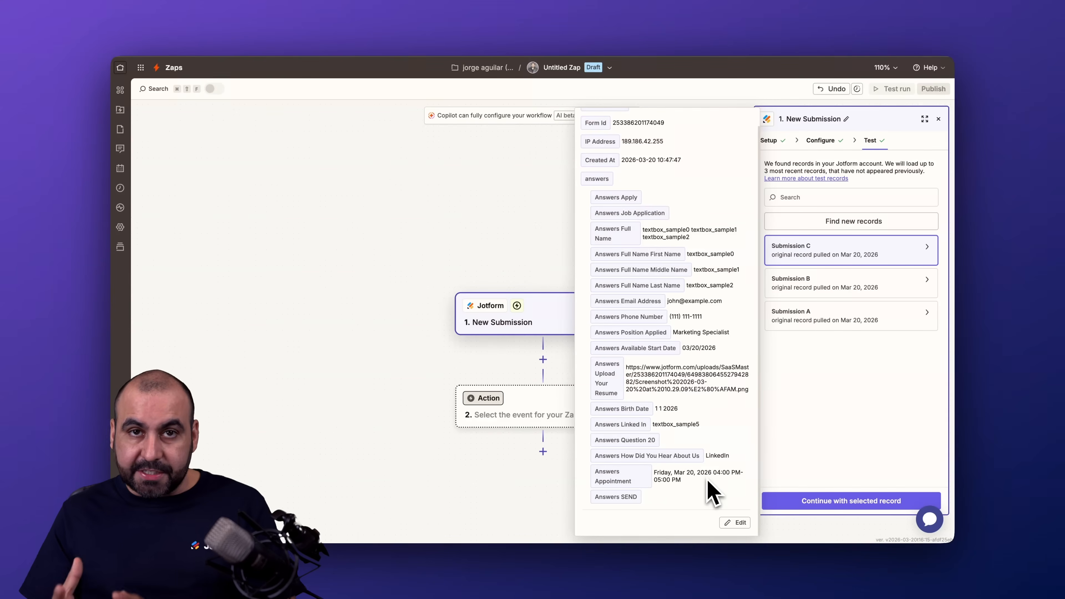
click(853, 455)
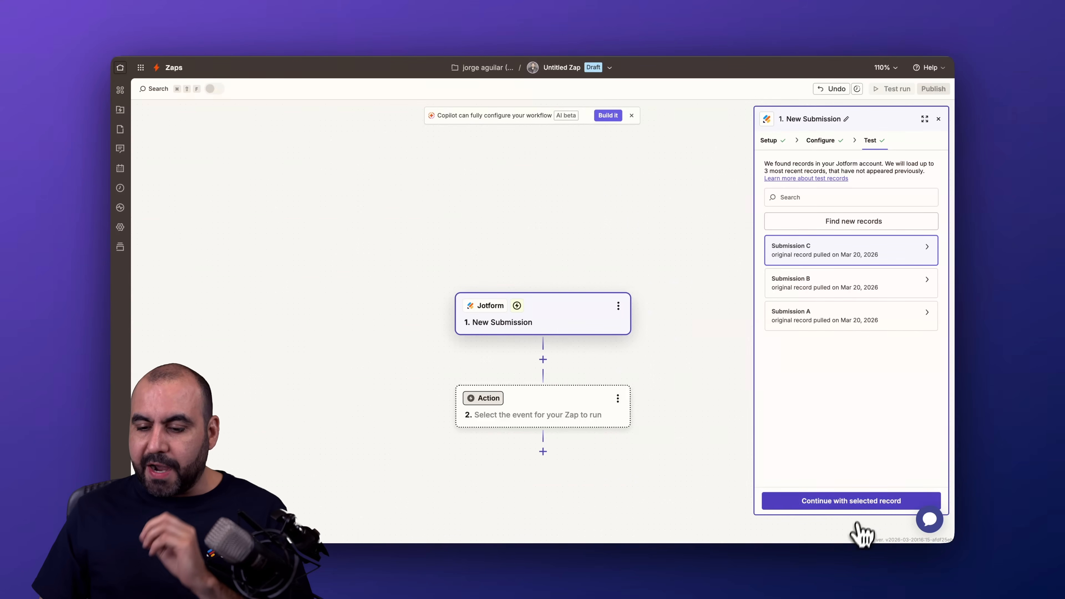
click(863, 504)
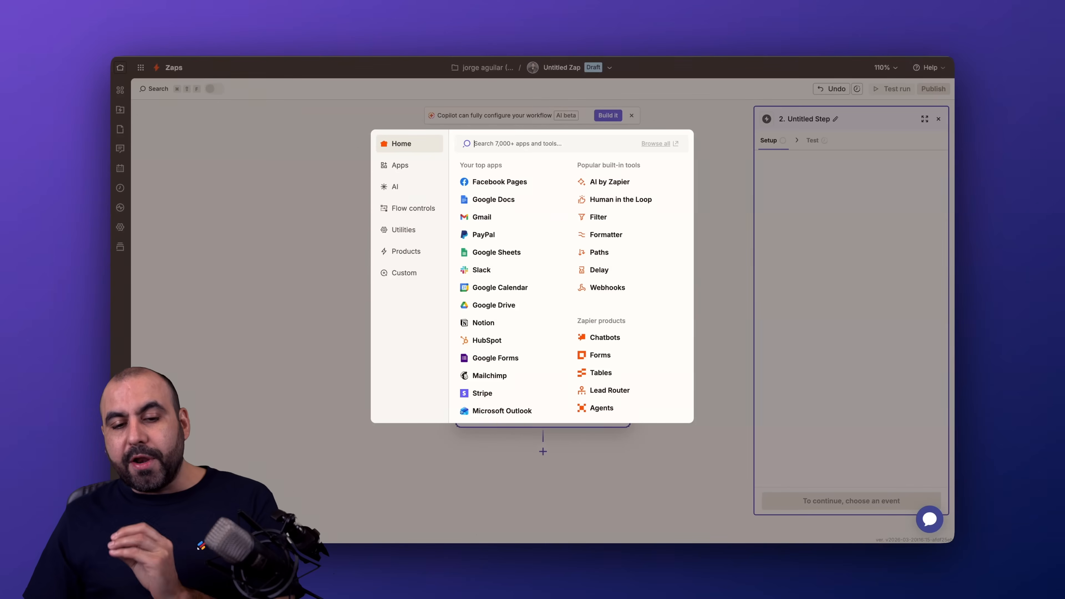
Add Google Docs as the action app with the Create Document From Text event and select the connected Google account
click(503, 203)
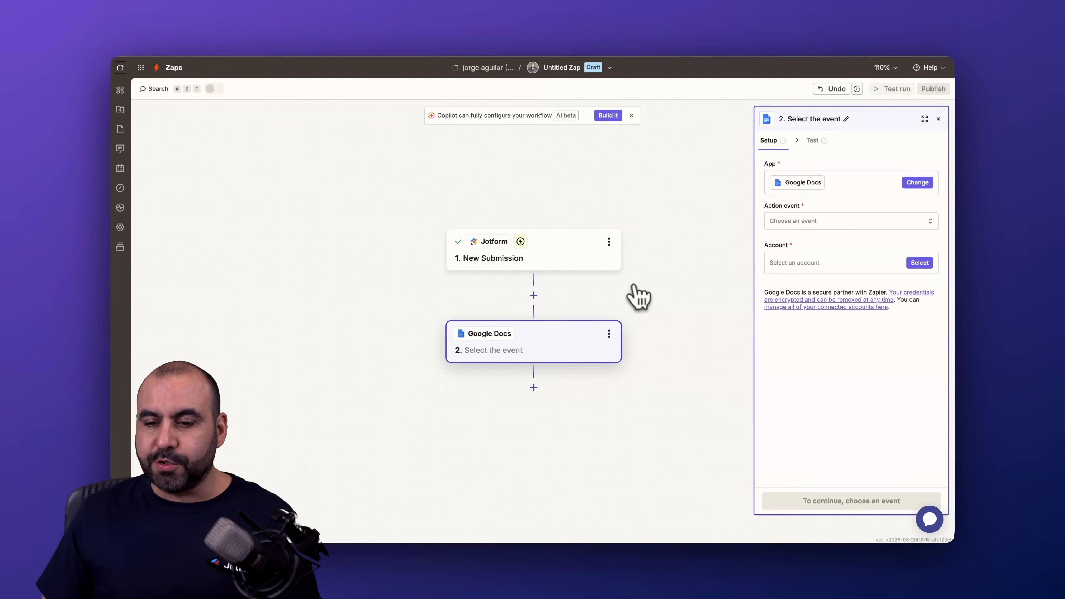
click(810, 224)
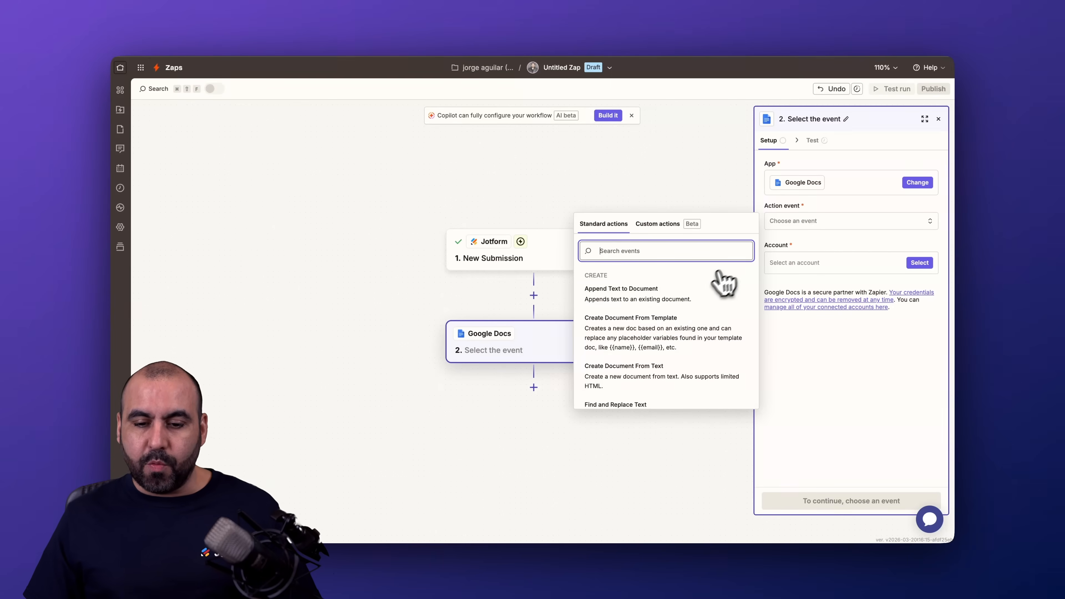
scroll(681, 369, down, 2)
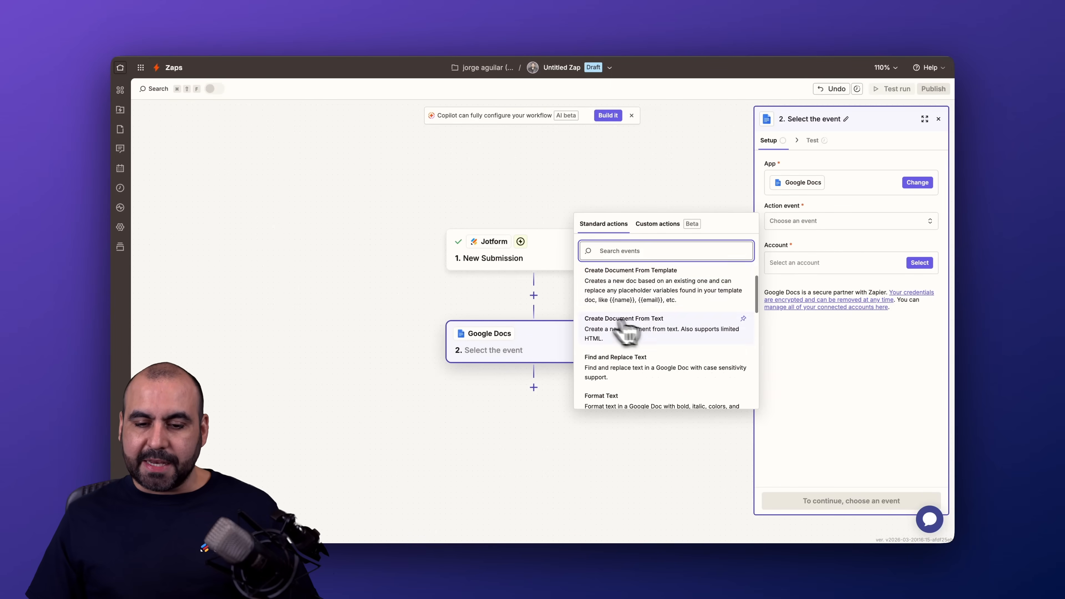
click(657, 329)
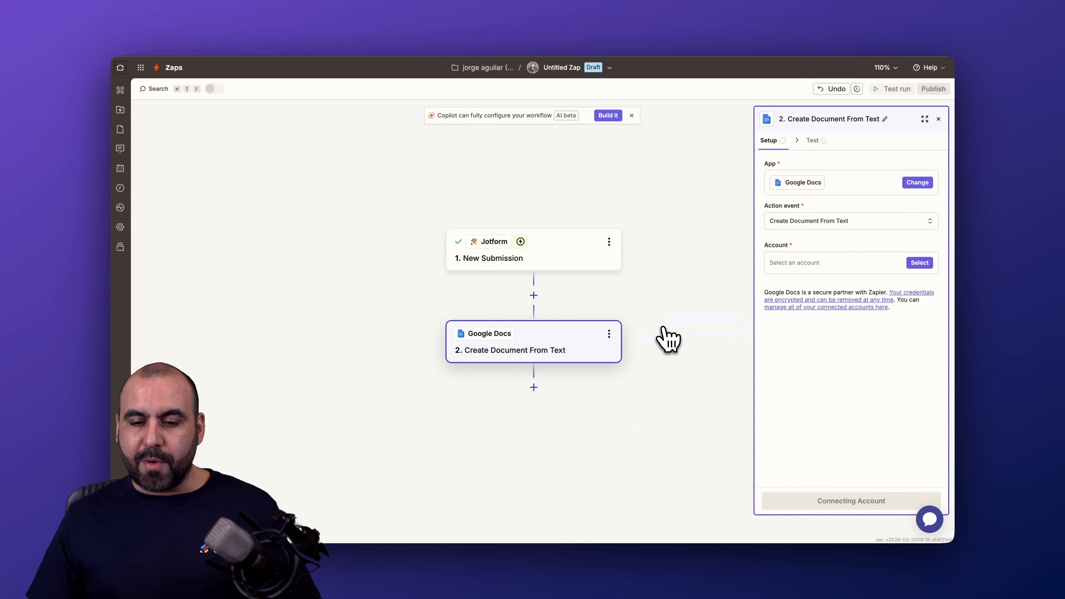
click(858, 265)
click(680, 298)
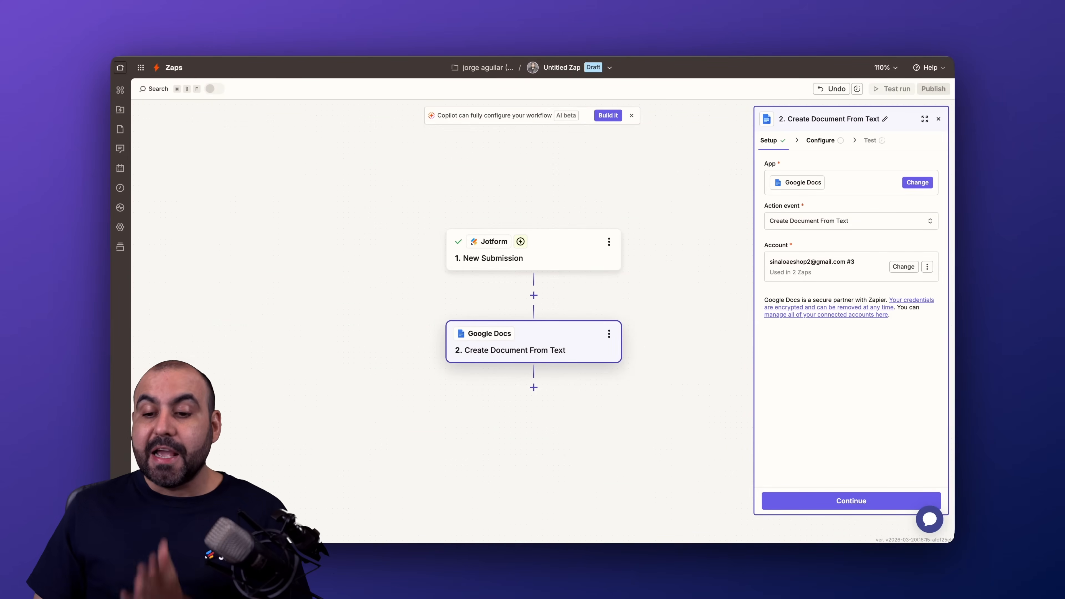
Continue to the action's configuration and build the document name from Submission Id and Answers Full Name, separated by a hyphen
click(842, 501)
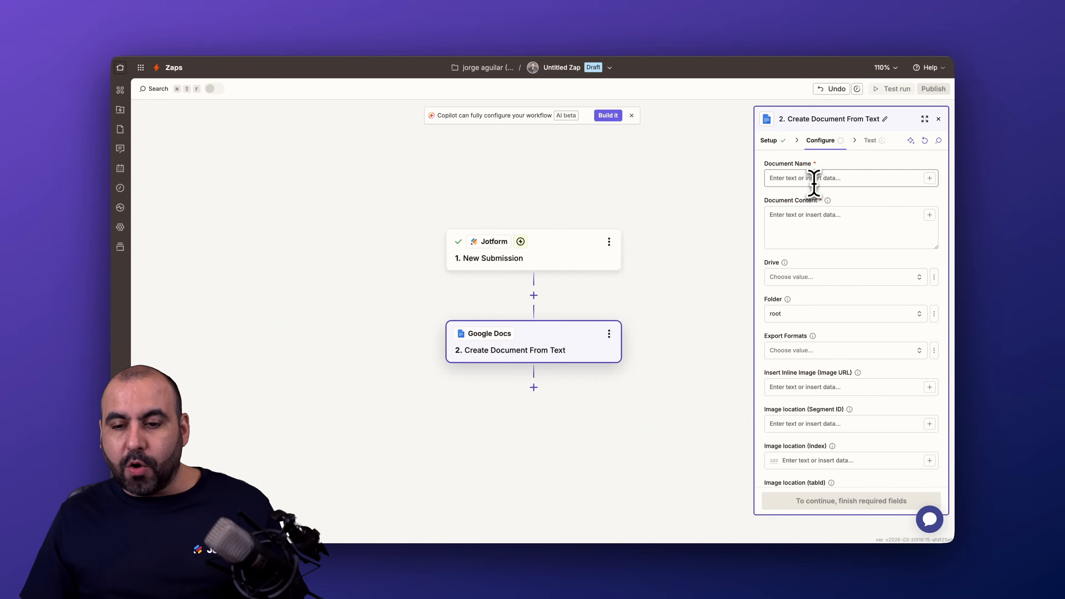
click(825, 178)
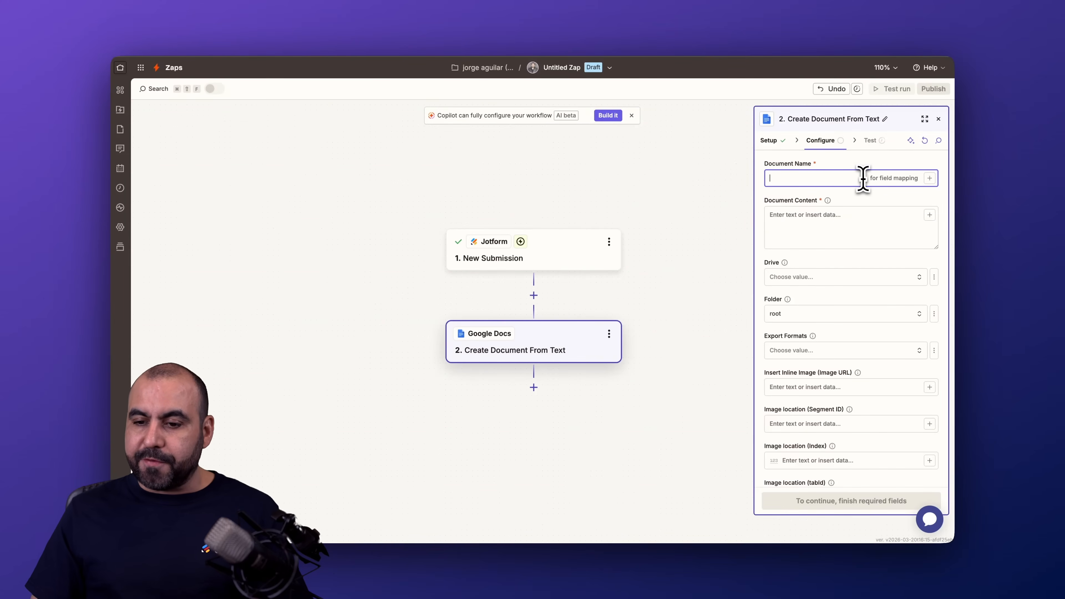
click(930, 178)
click(629, 348)
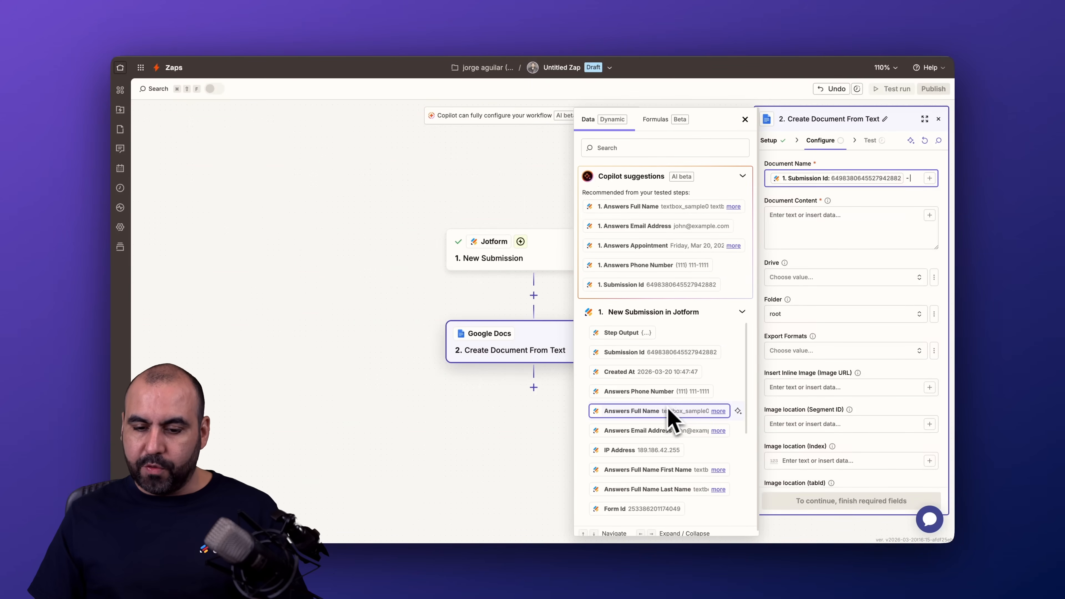
click(638, 415)
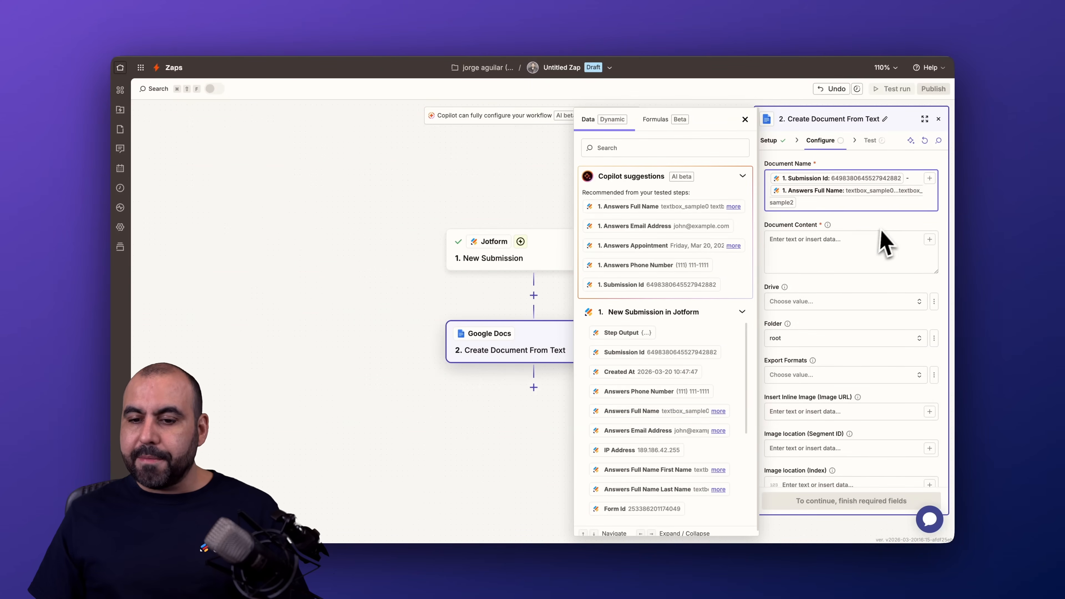
Fill the document content with the Full Name, Email Address, Appointment, Position Applied and Phone Number answers from the Jotform submission
click(825, 245)
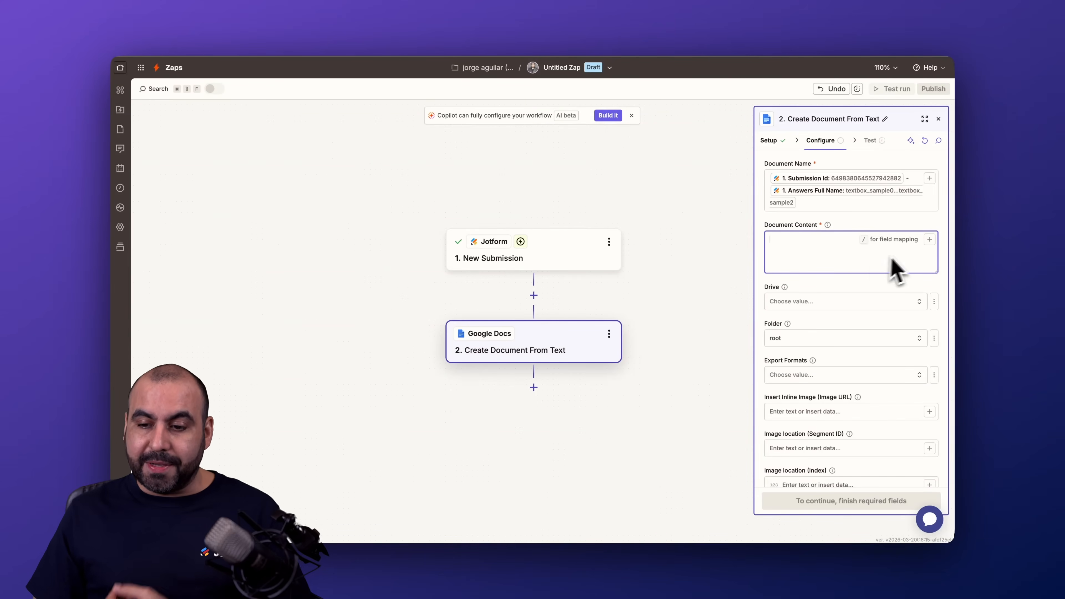
click(930, 240)
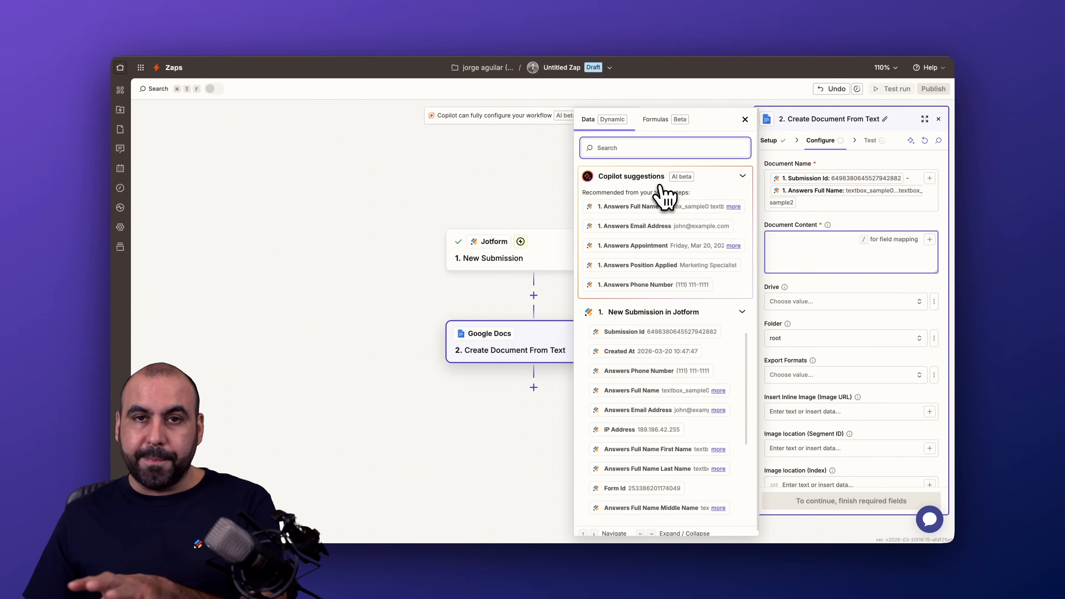
click(652, 206)
click(650, 227)
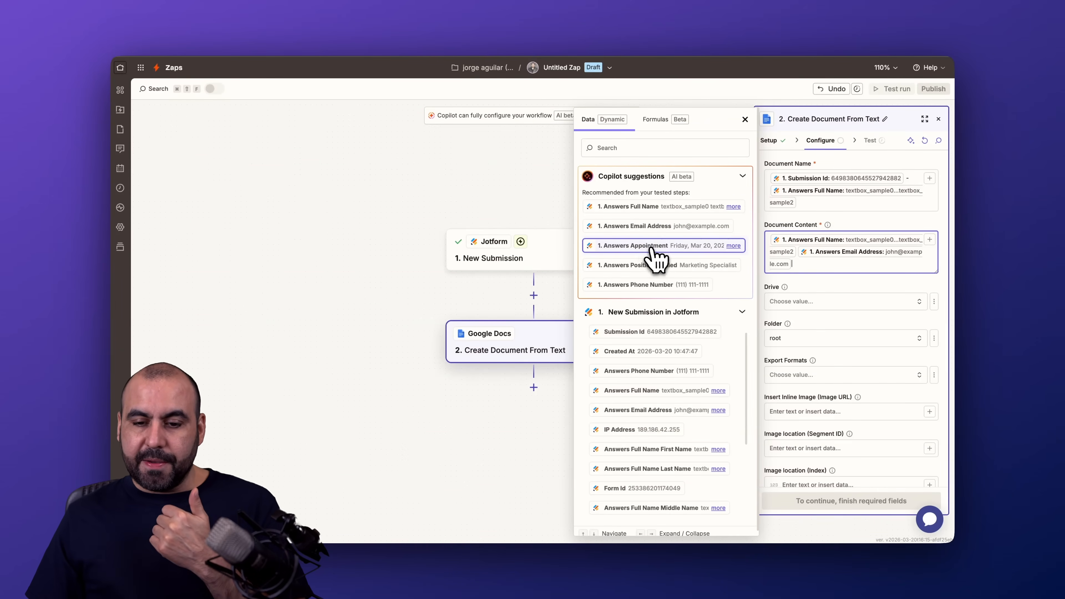
click(654, 248)
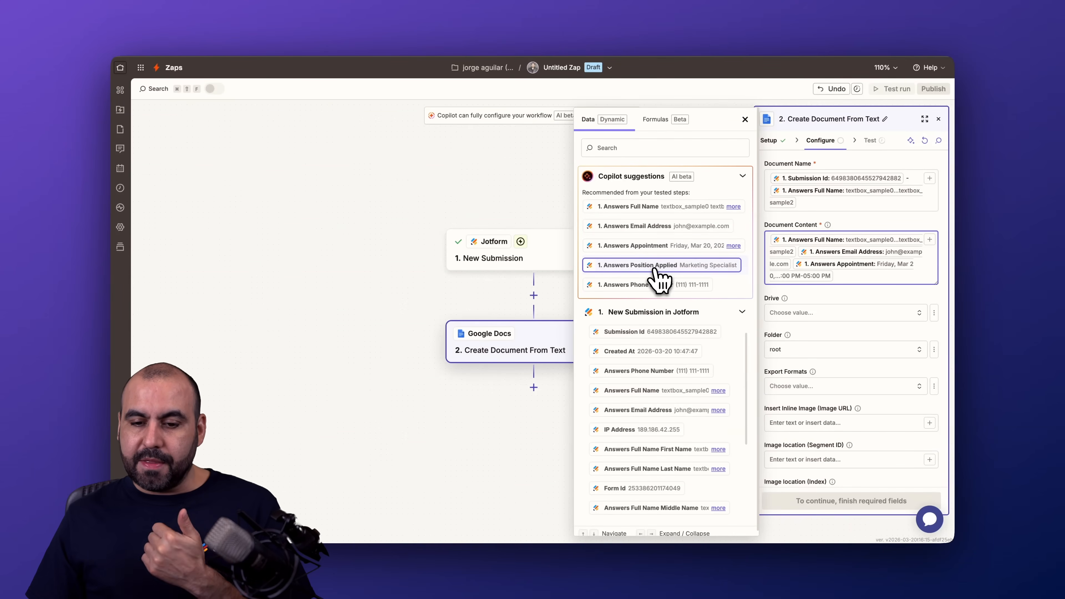
click(654, 265)
click(654, 286)
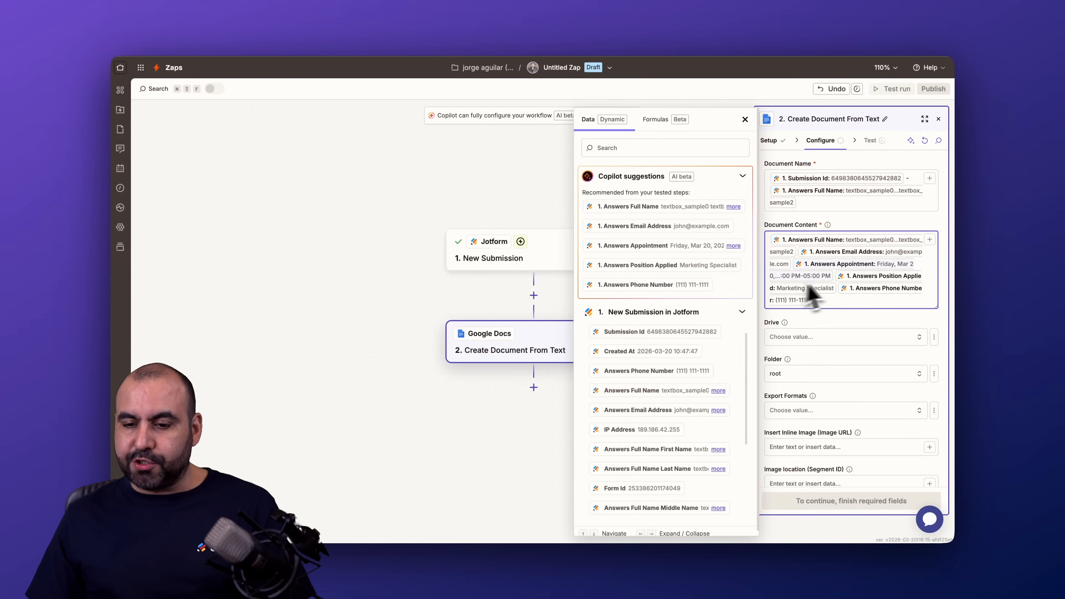
Put each mapped answer on its own line and label the appointment "Appointment at this date:" and the full name "Name:"
key(Escape)
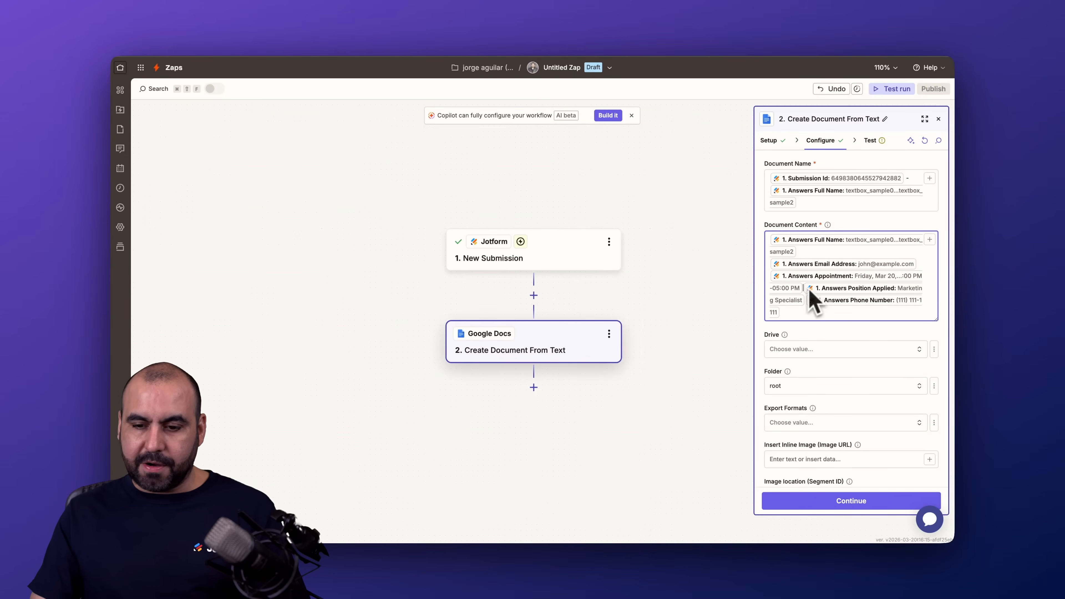
key(Return)
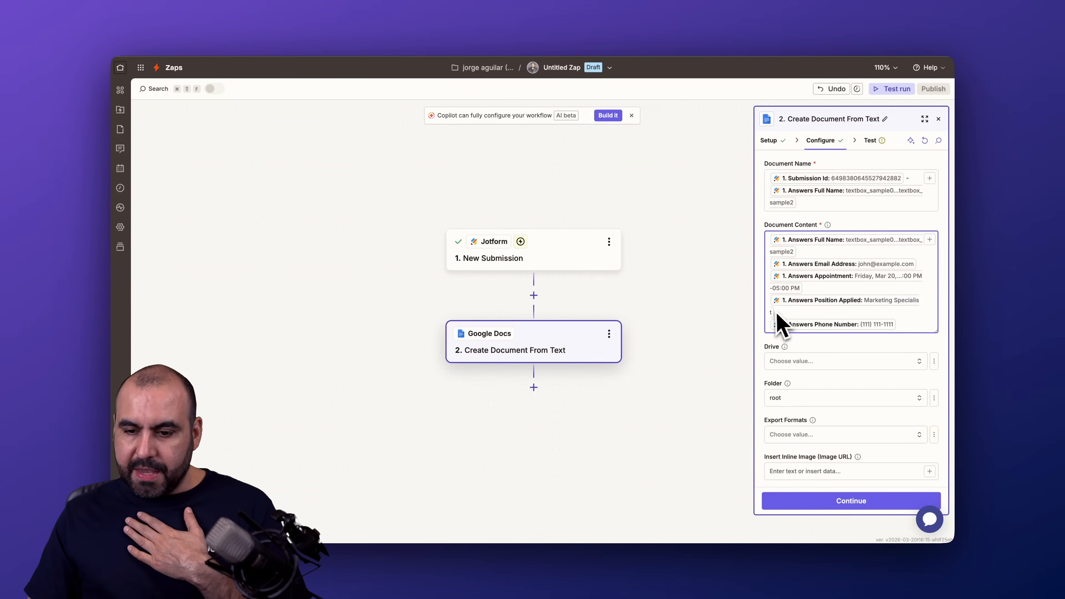
click(772, 280)
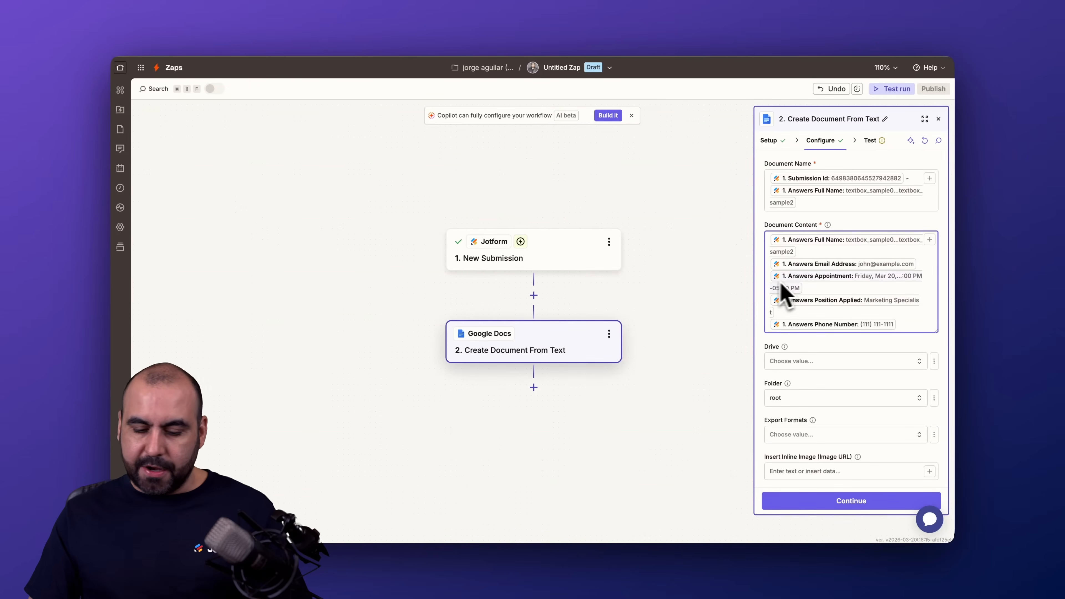
text(Appointment at this dt)
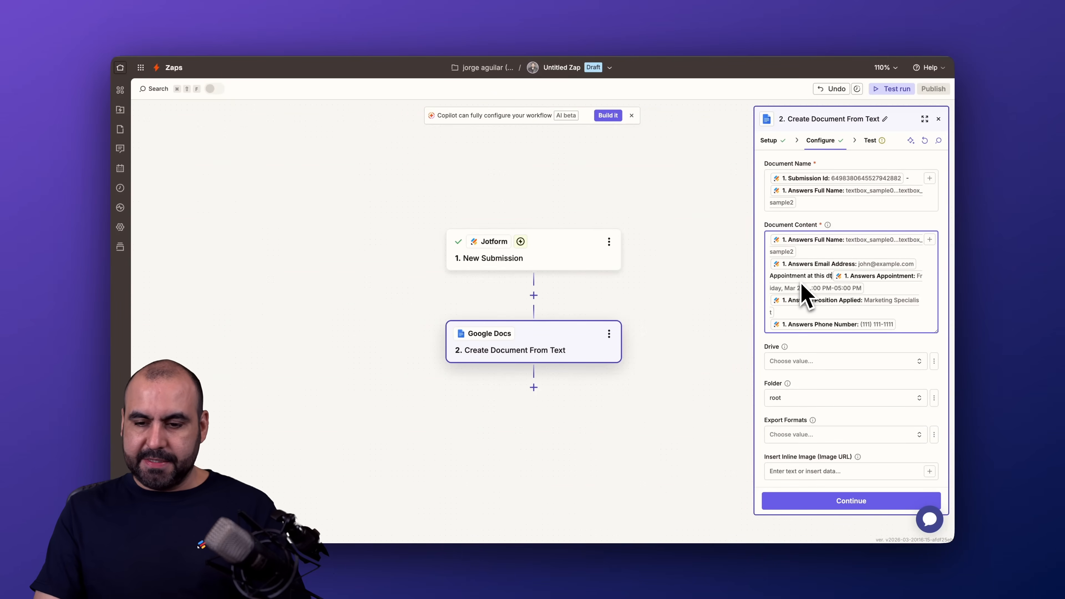
key(BackSpace)
text(ate: )
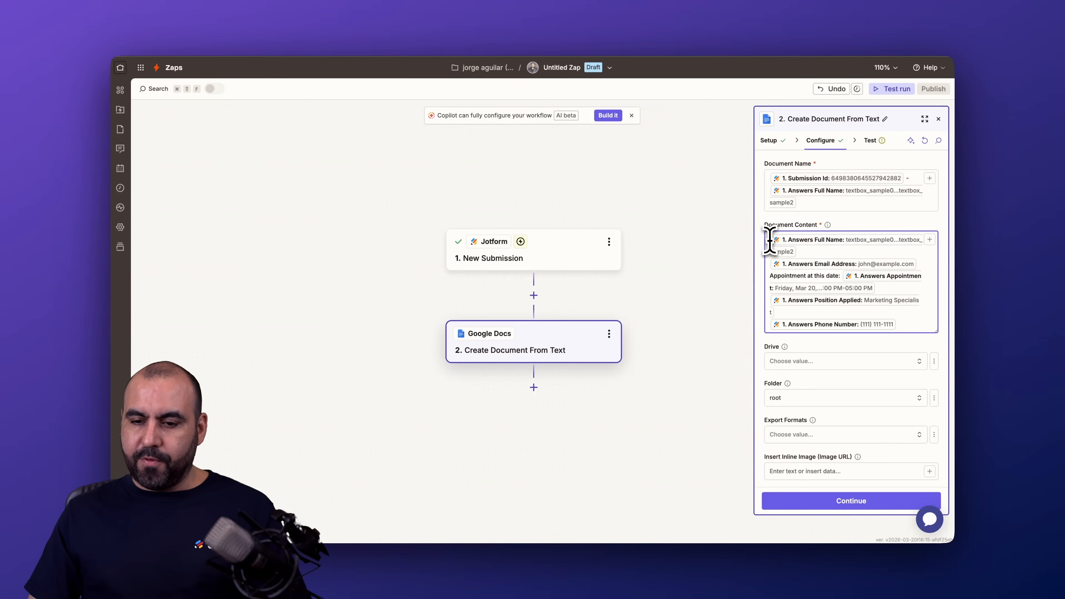
text(Name:)
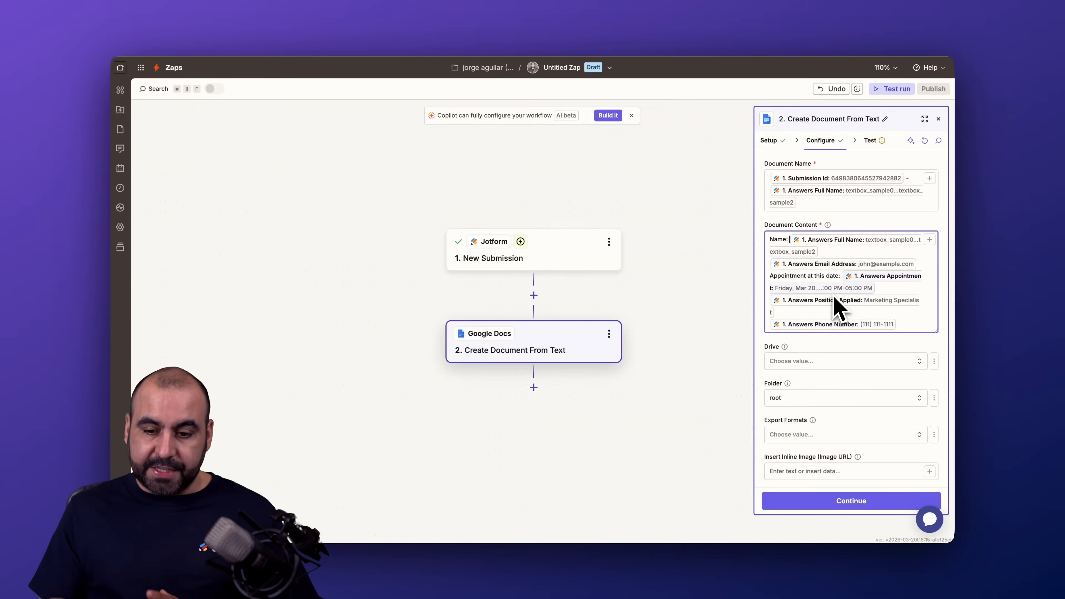
Set the document's drive to My Google Drive, continue and run the test of the Google Docs step
scroll(834, 296, down, 3)
click(832, 237)
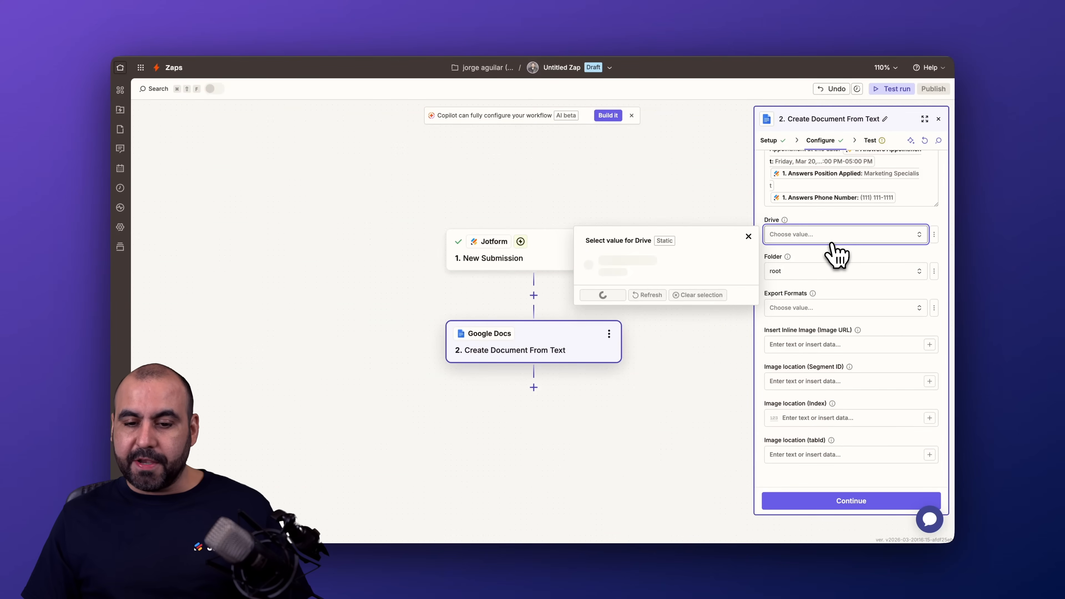
click(736, 260)
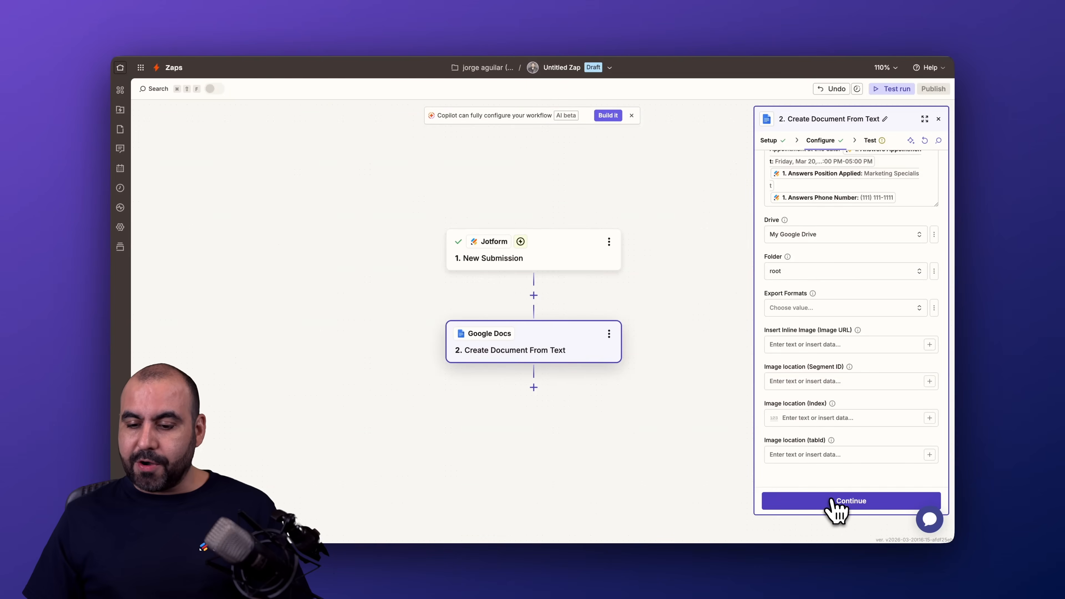
click(845, 504)
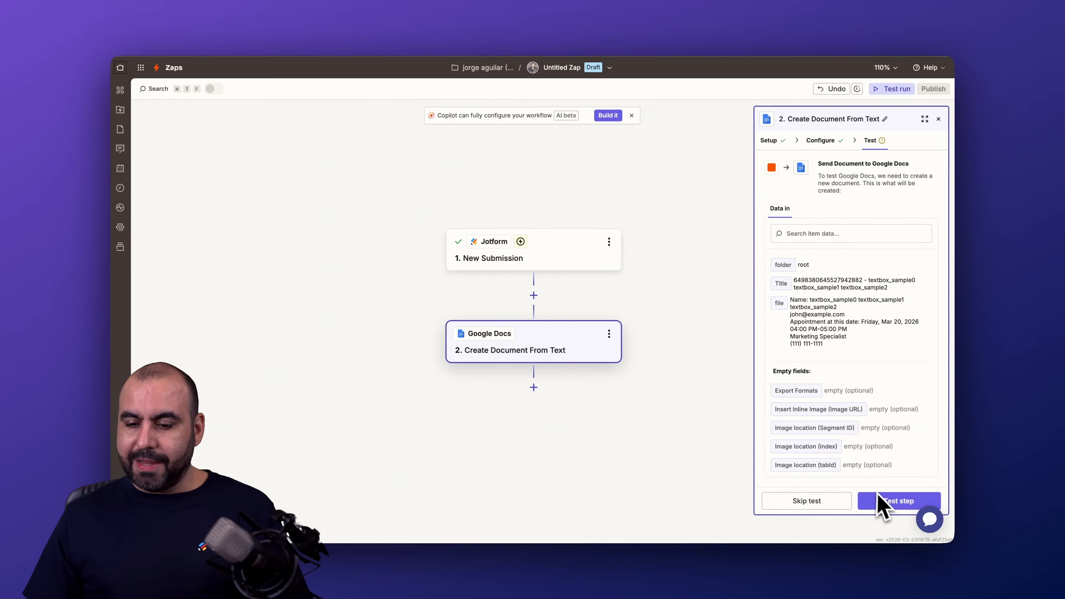
click(881, 502)
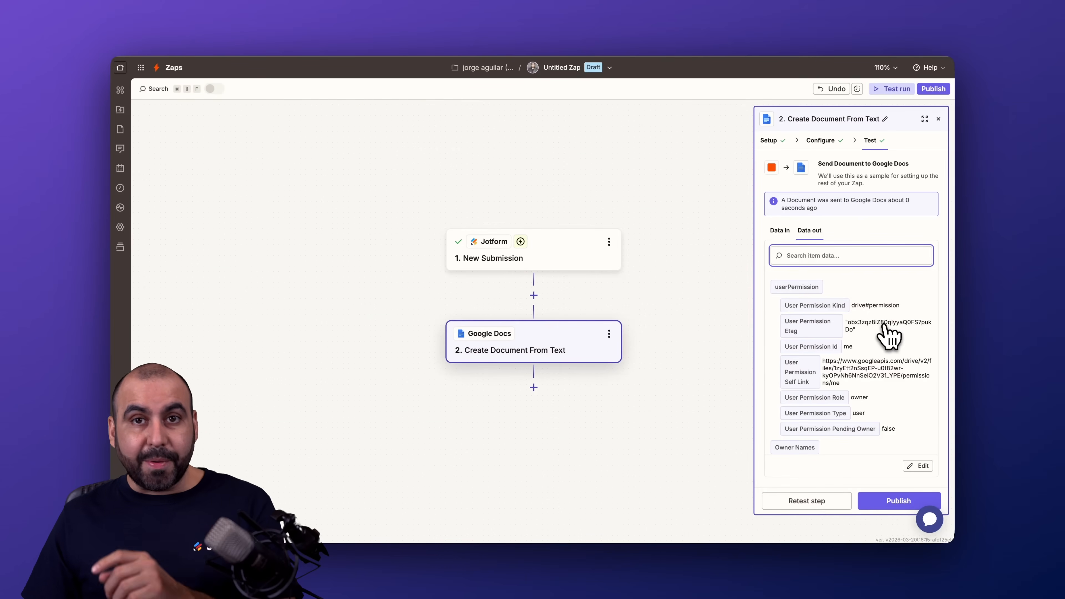
Switch to Google Docs, open the newly created document and check its title, name, e-mail and appointment lines
click(453, 22)
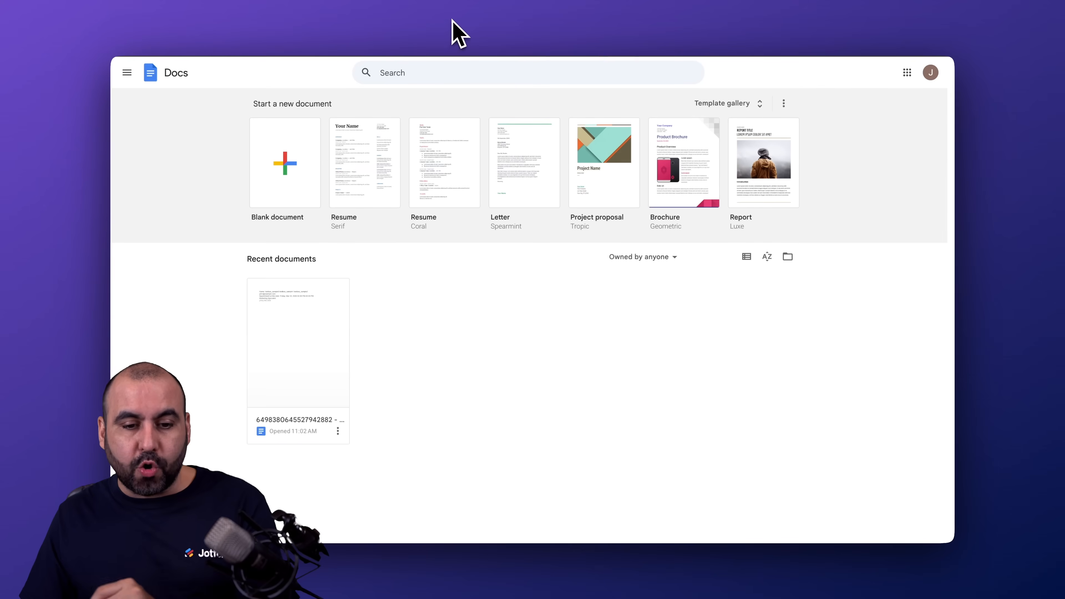
click(319, 336)
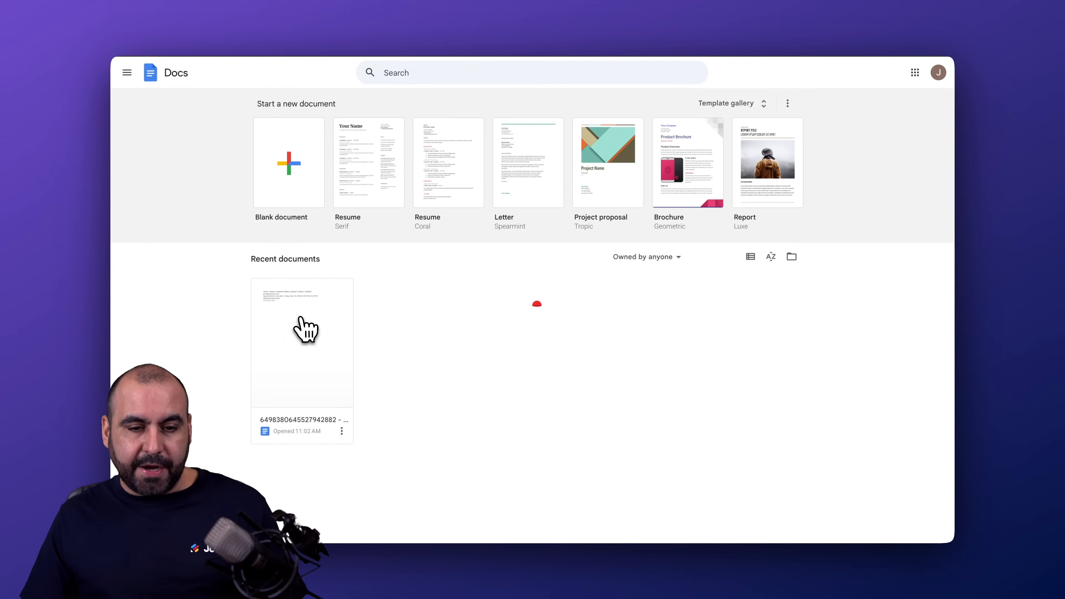
double_click(169, 68)
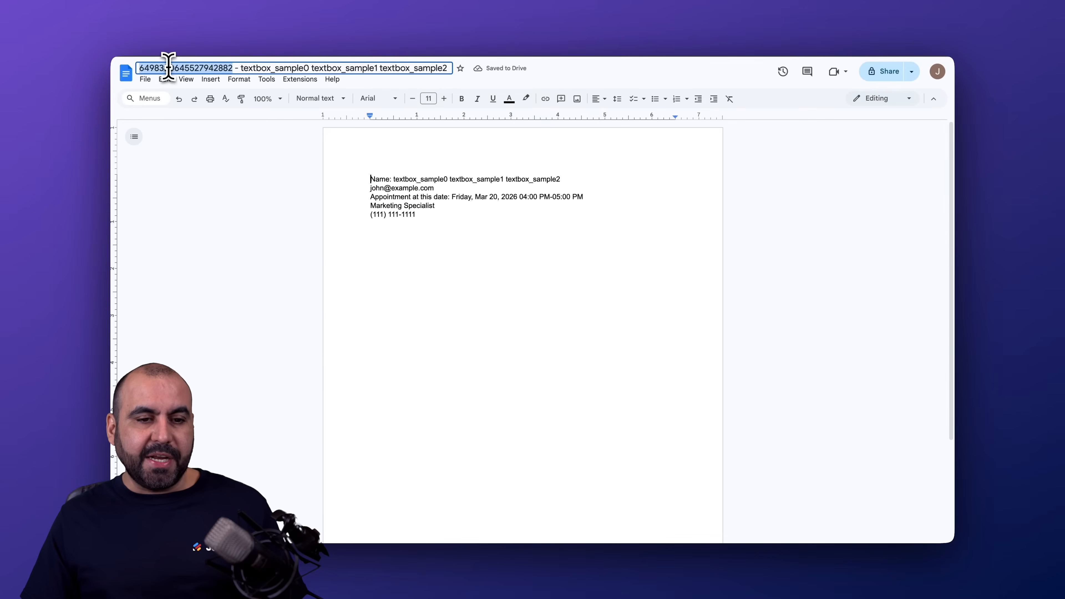
click(236, 67)
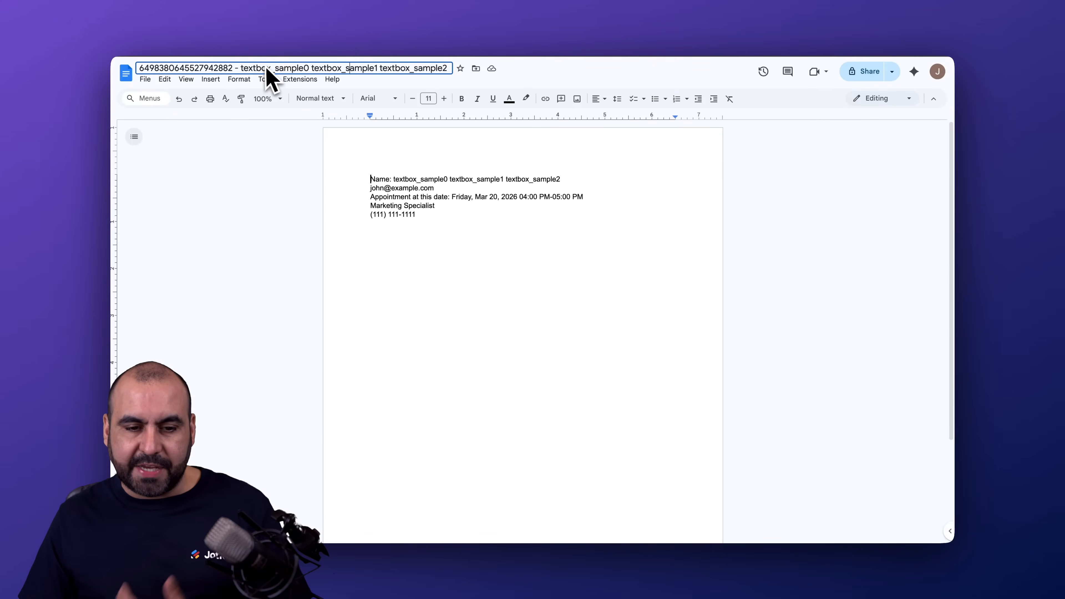
drag(371, 176, 560, 179)
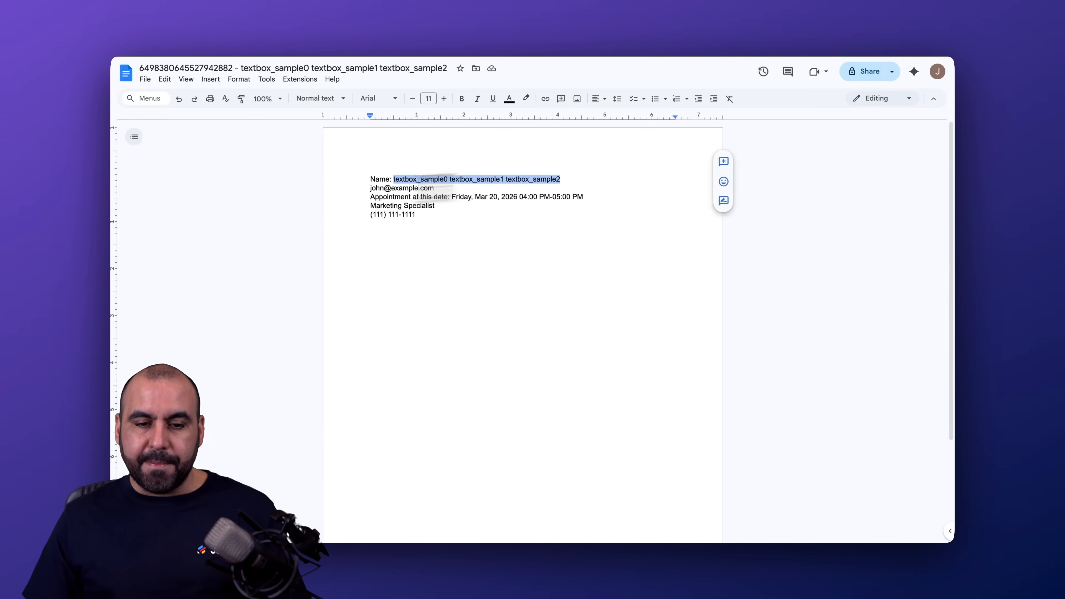
triple_click(381, 191)
drag(370, 197, 603, 194)
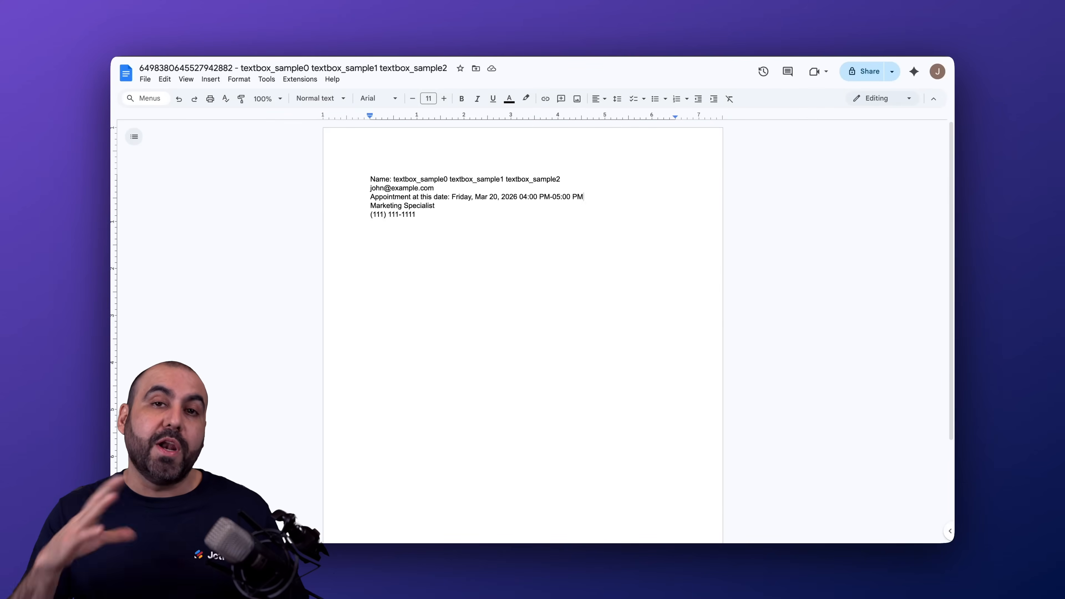
Return to the Zap in Zapier and add Google Meet as the third step with the Schedule a Meeting event
click(849, 31)
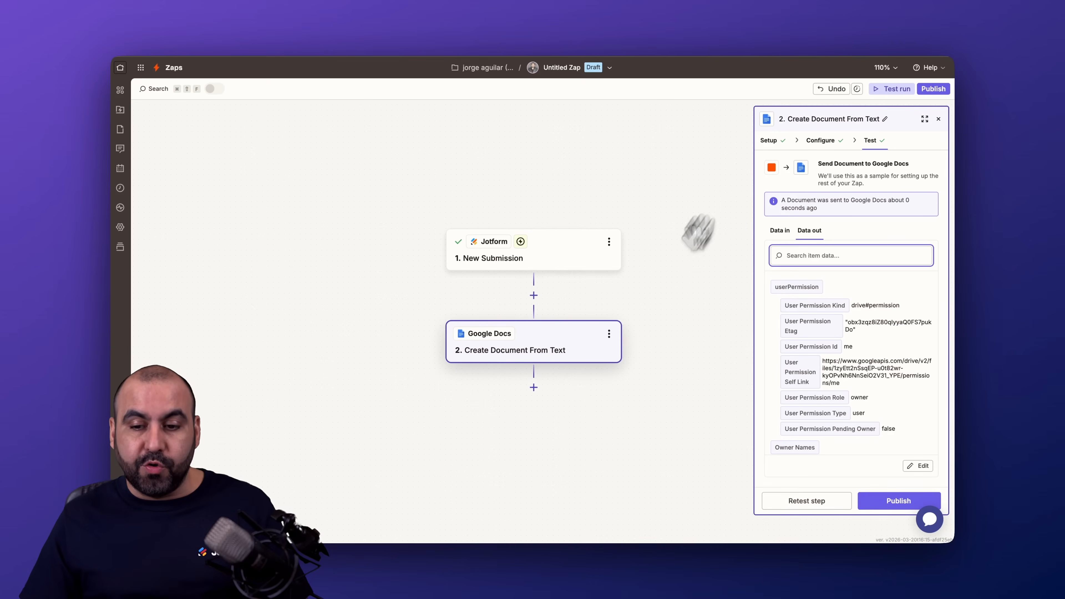
scroll(644, 313, down, 1)
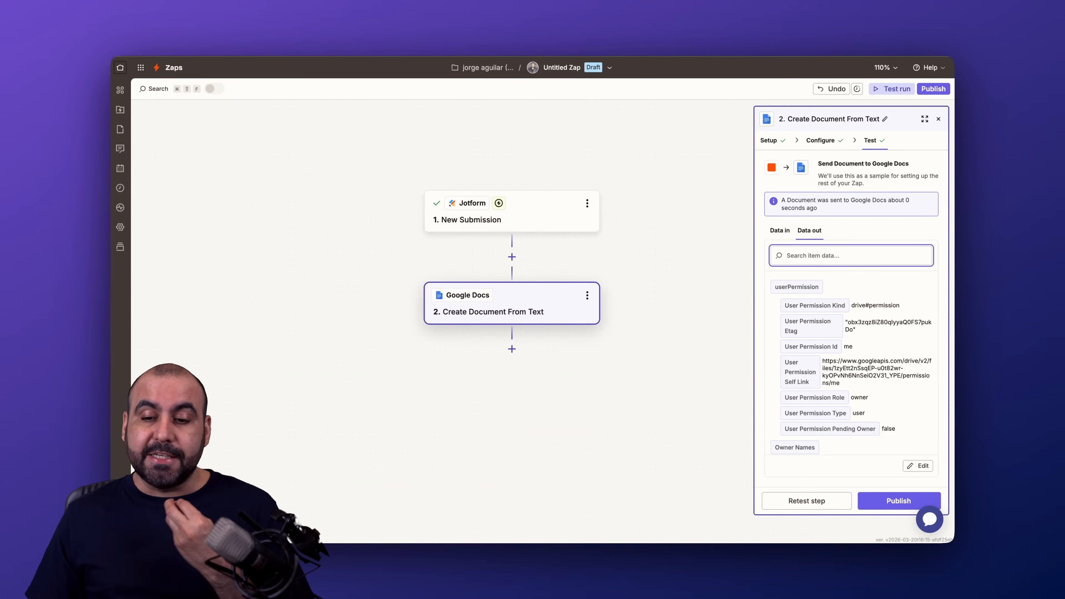
click(939, 118)
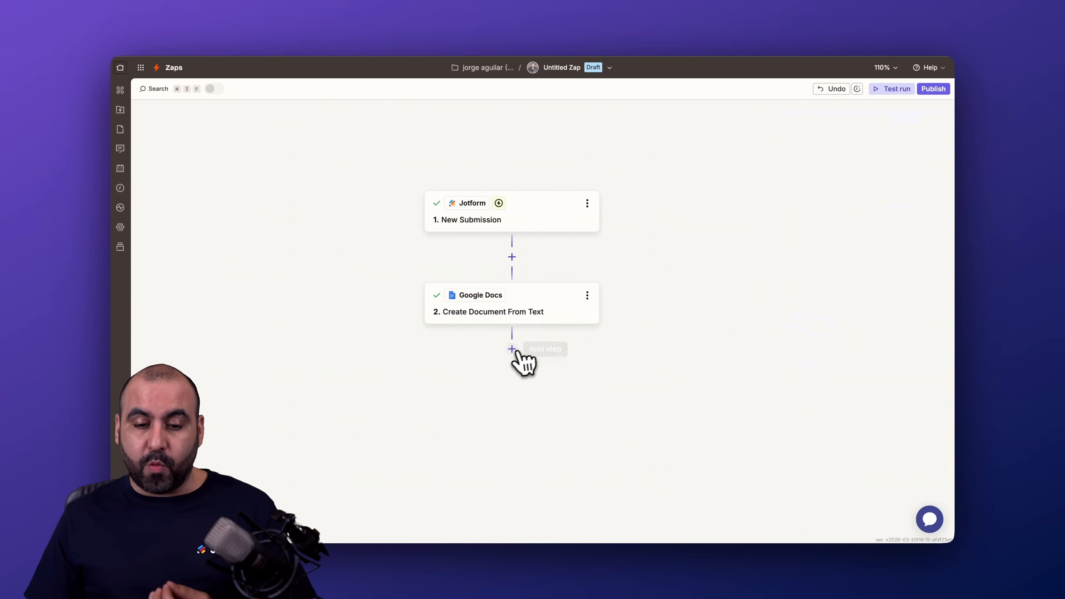
click(512, 349)
text(google)
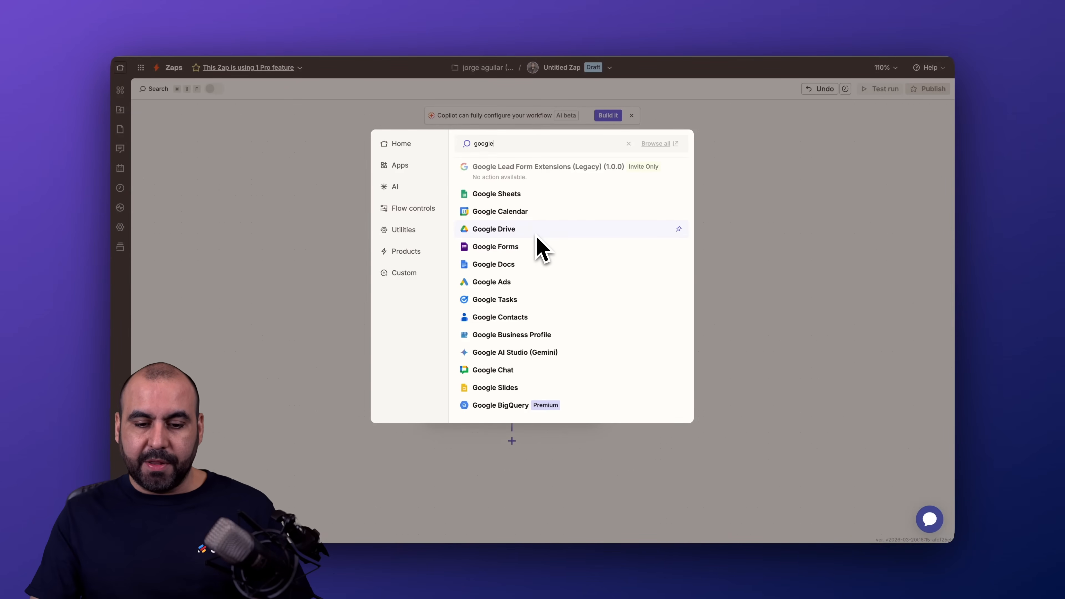
scroll(541, 245, down, 5)
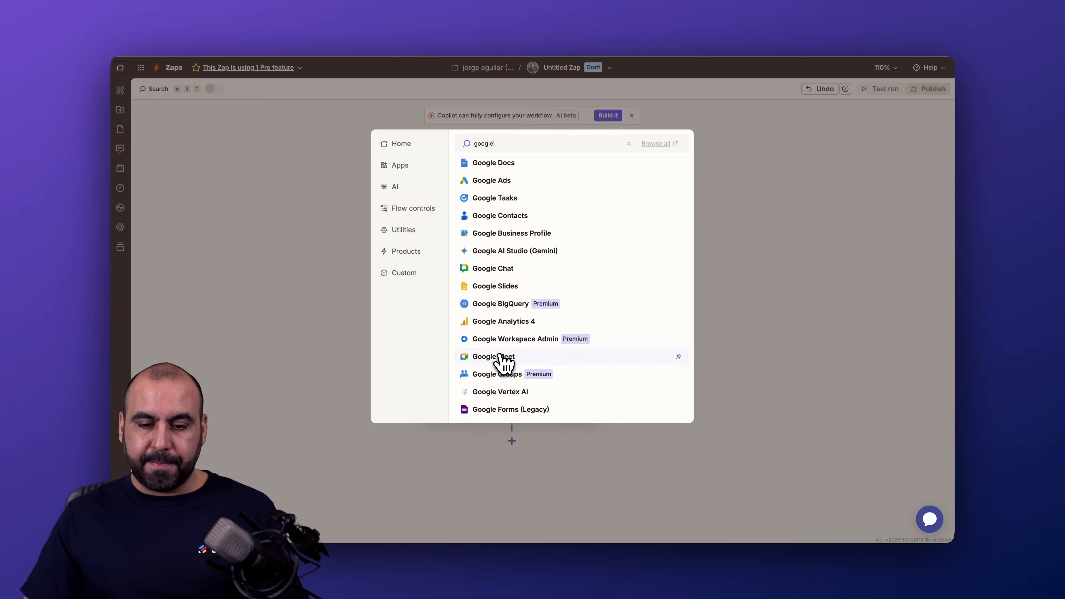
click(537, 362)
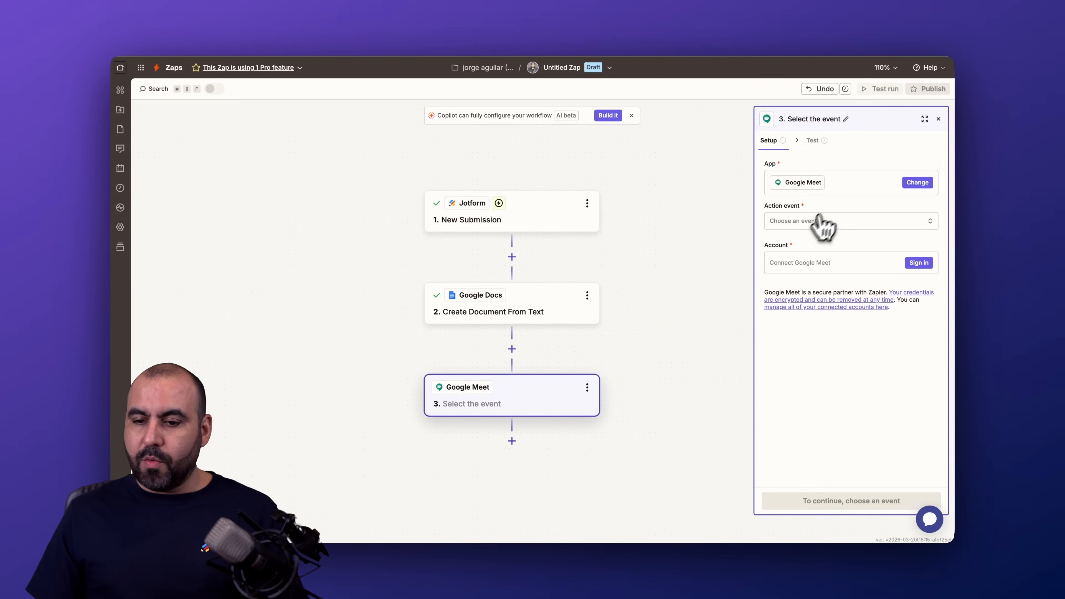
click(823, 229)
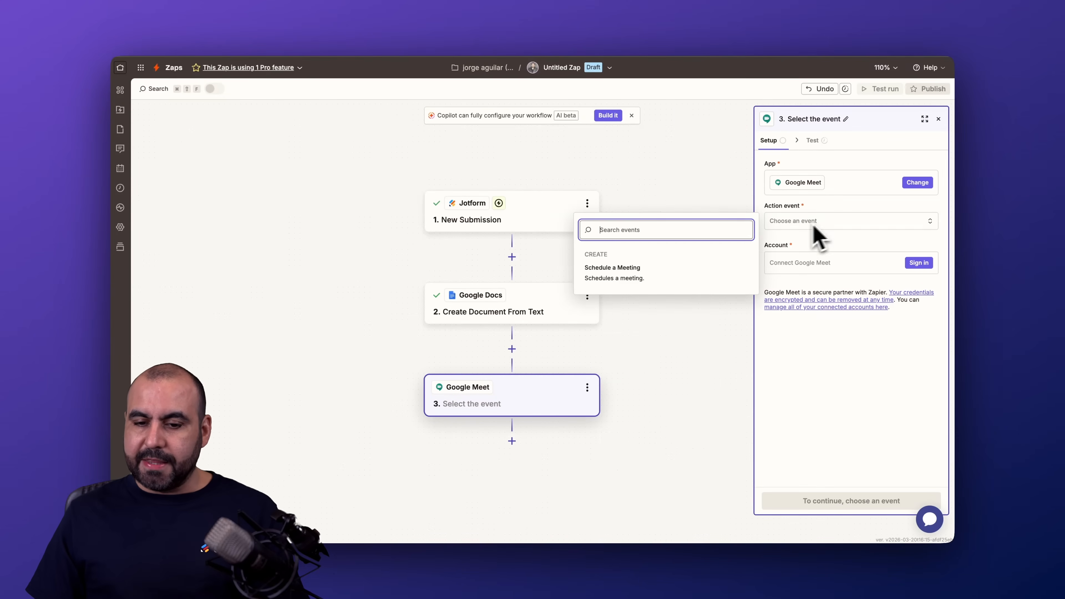
click(643, 277)
Connect the second listed Google account to the Google Meet step, grant Zapier the requested calendar access, and continue to the configuration
click(829, 271)
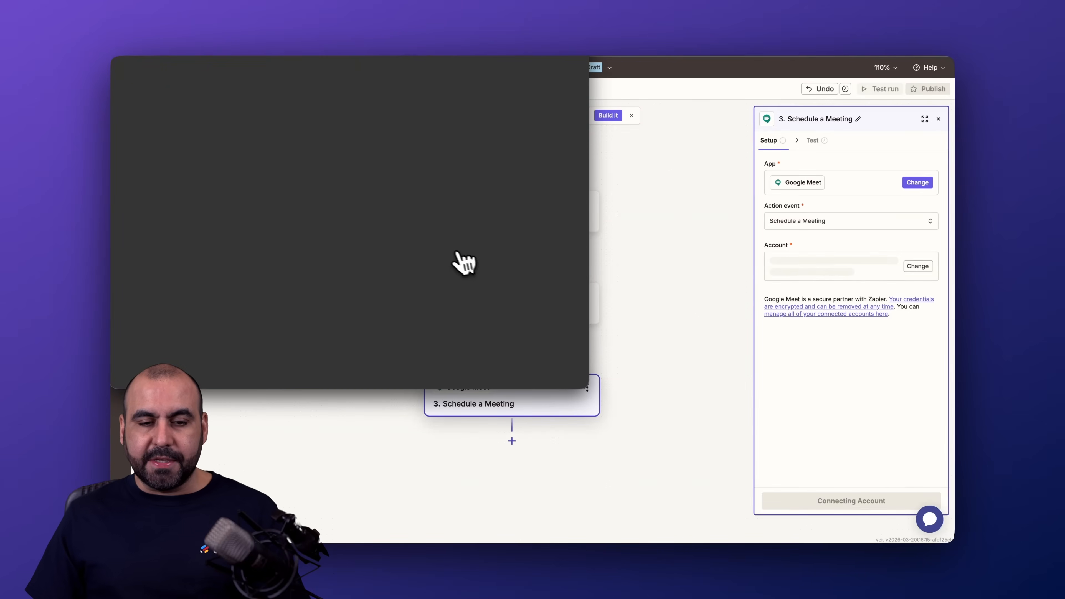
click(428, 201)
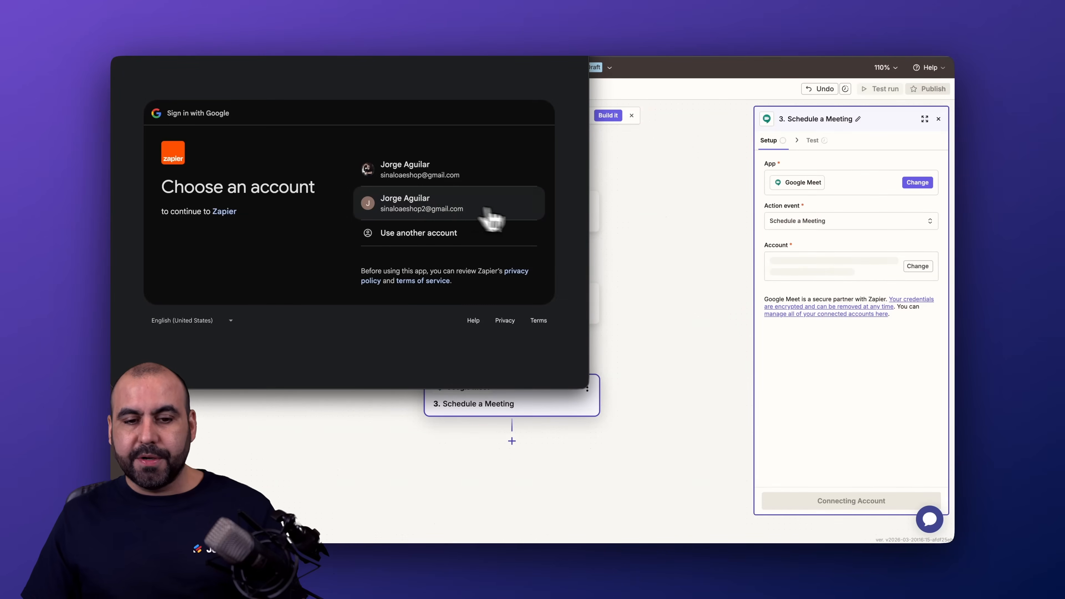
click(505, 271)
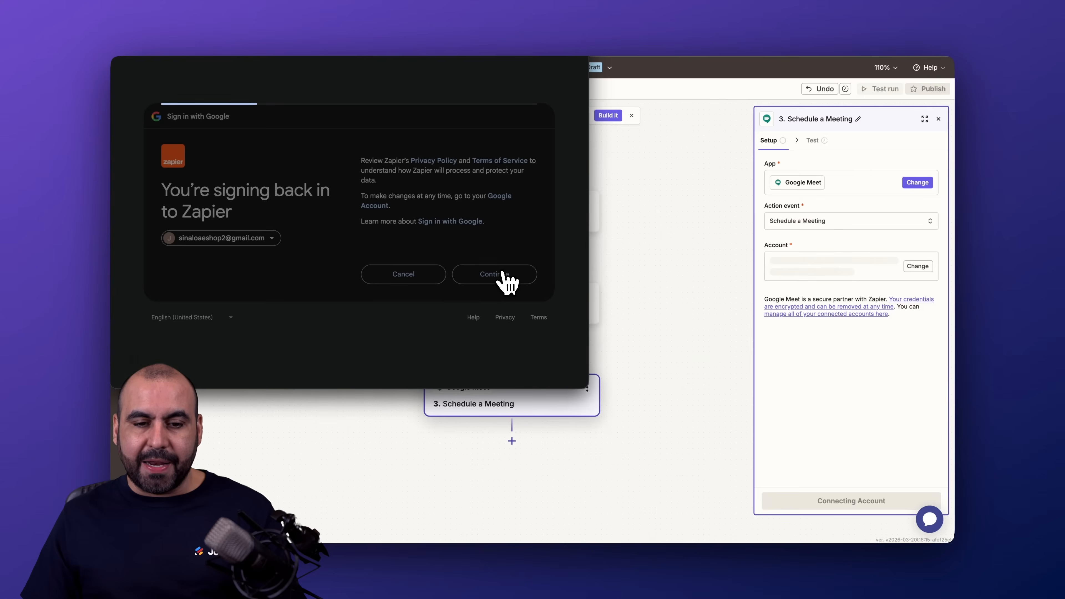
scroll(472, 228, down, 3)
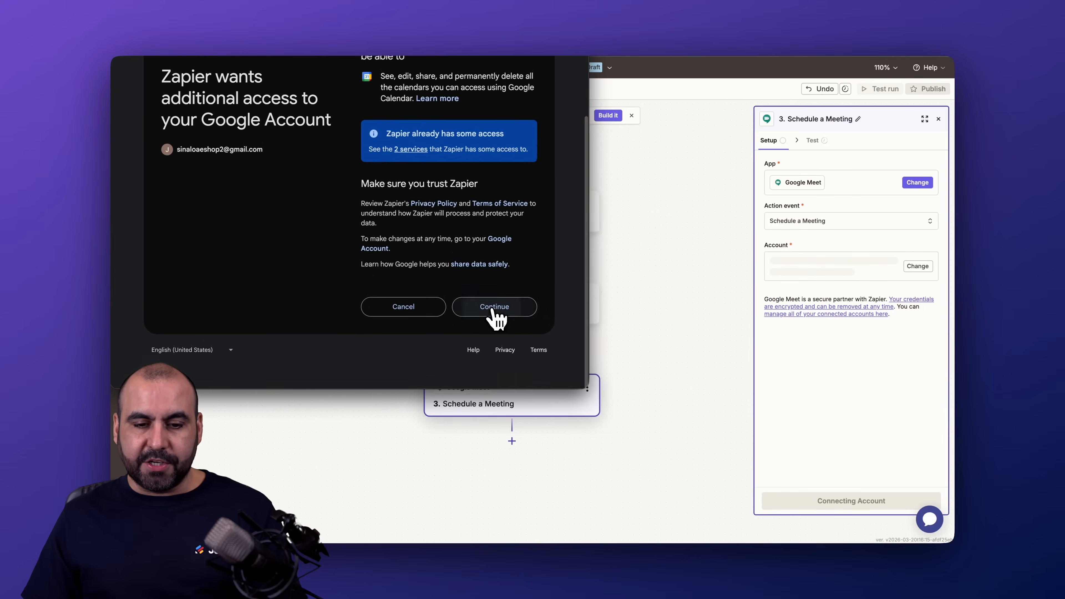
click(494, 310)
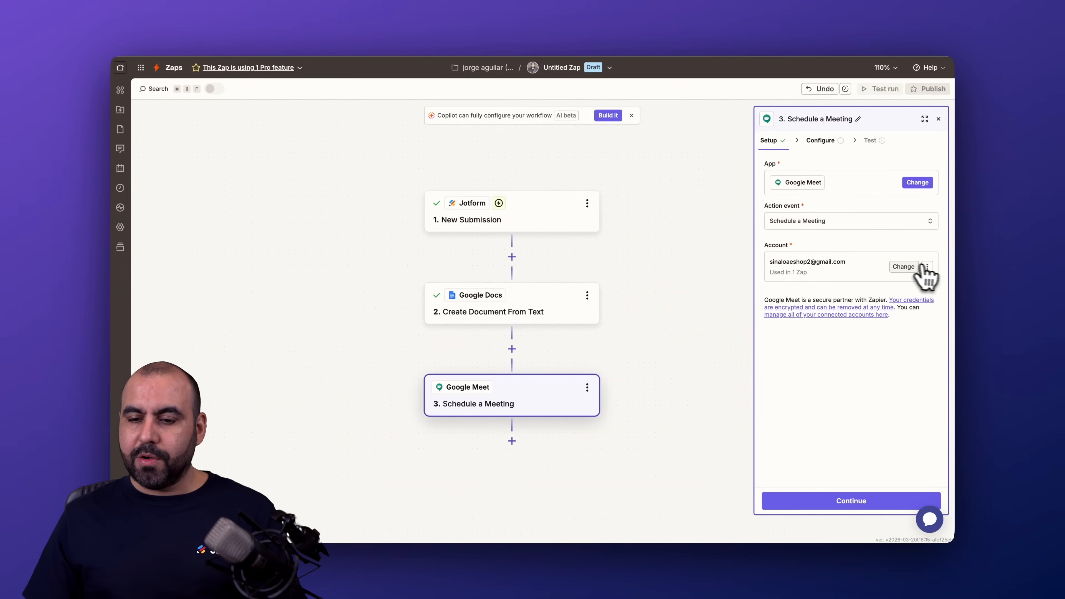
click(832, 502)
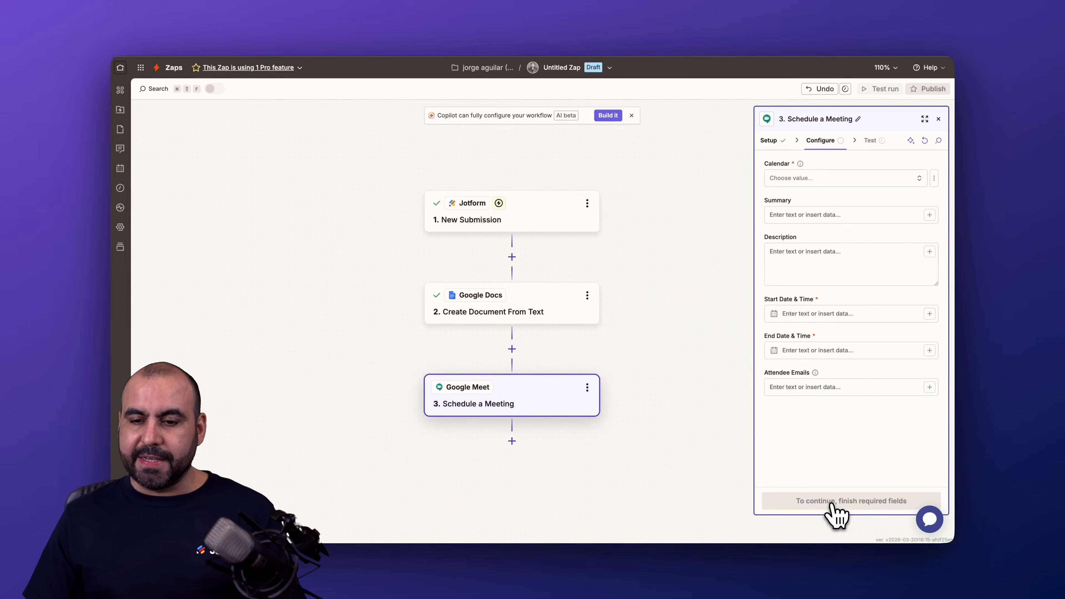
Choose the connected account's main calendar for the meeting and map Answers Full Name from the Jotform submission to the Summary
click(808, 179)
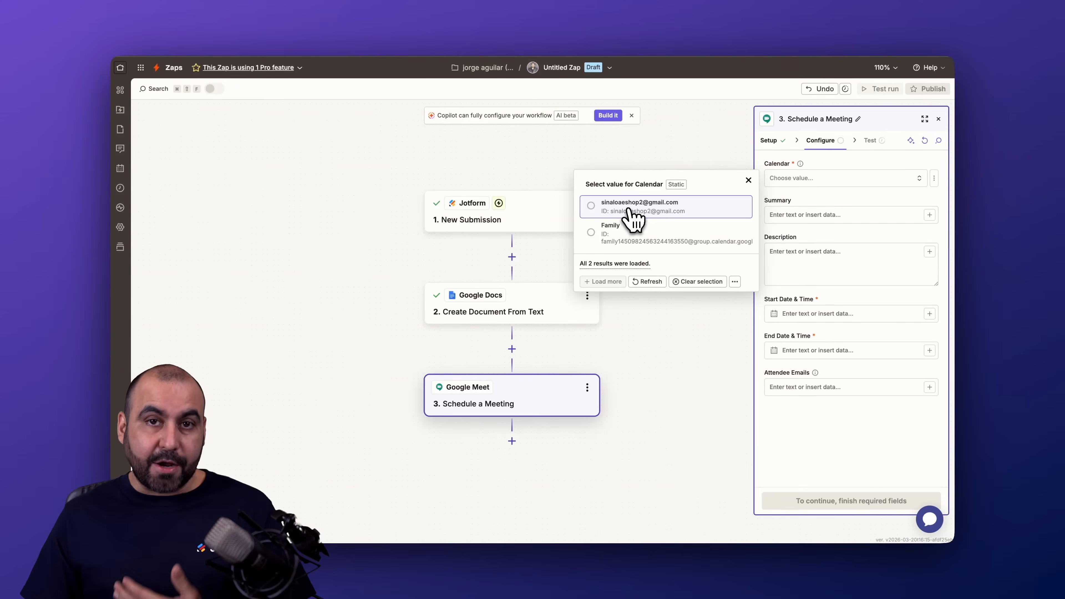
click(630, 218)
click(859, 218)
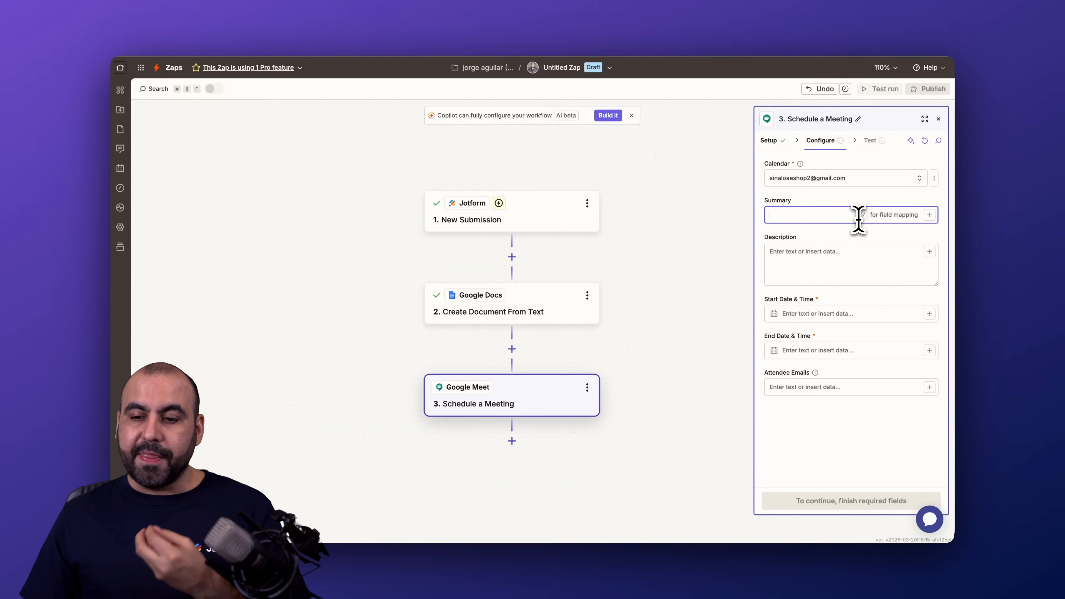
click(929, 216)
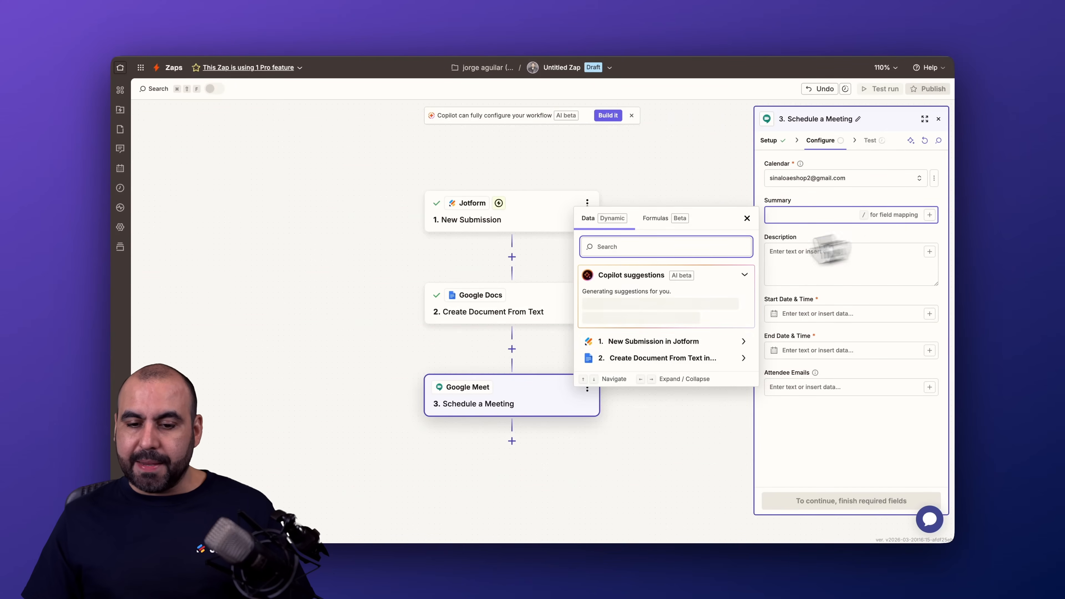
click(664, 343)
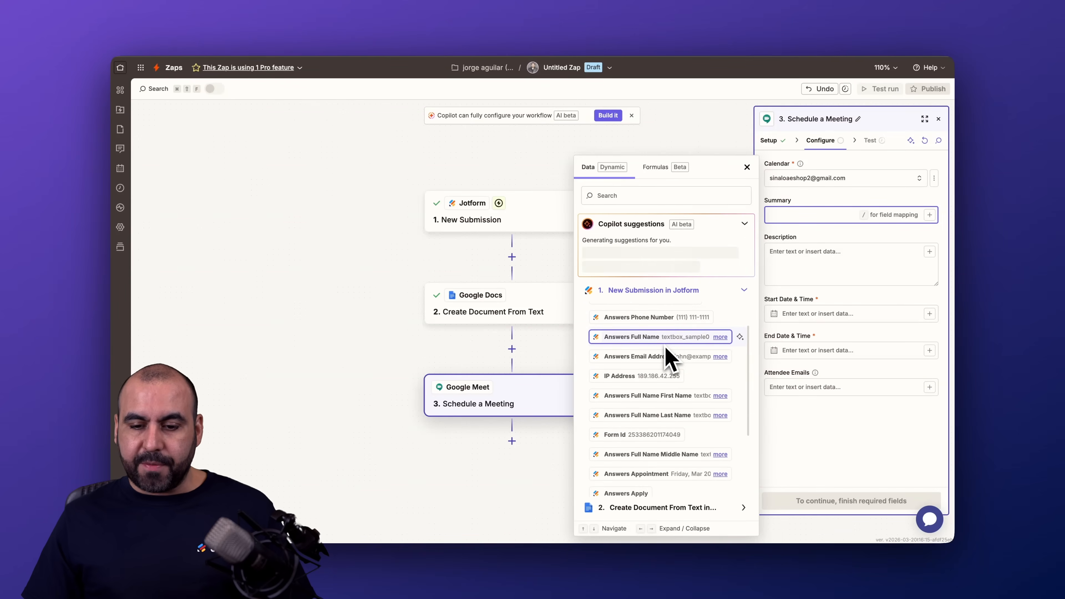
click(671, 363)
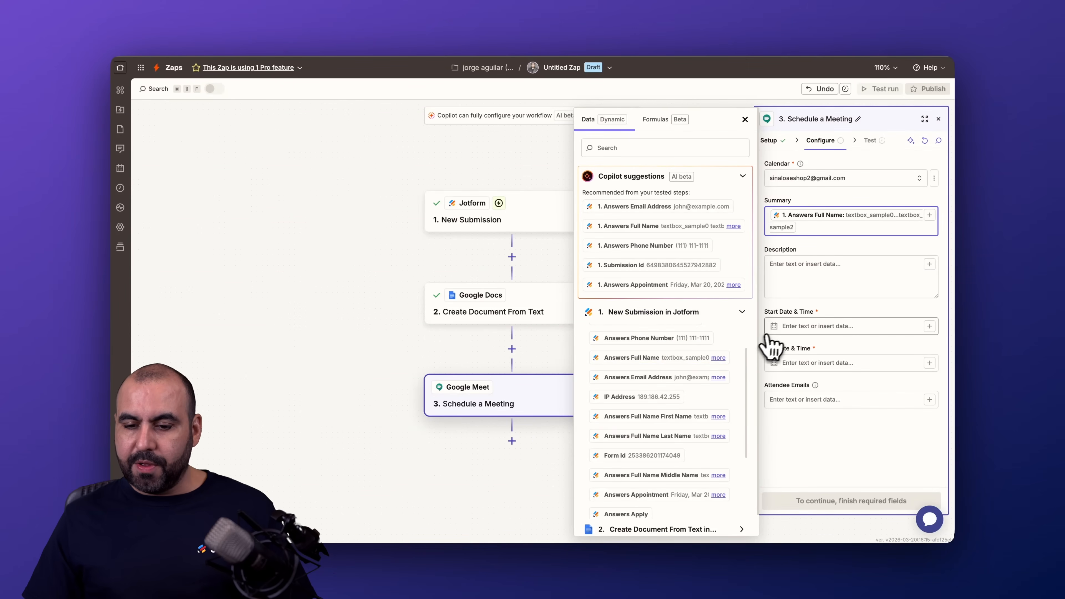
Map Answers Full Name First Name, Answers Apply, Answers Birth Date and Answers Position Applied on separate lines of the meeting's Description
click(833, 253)
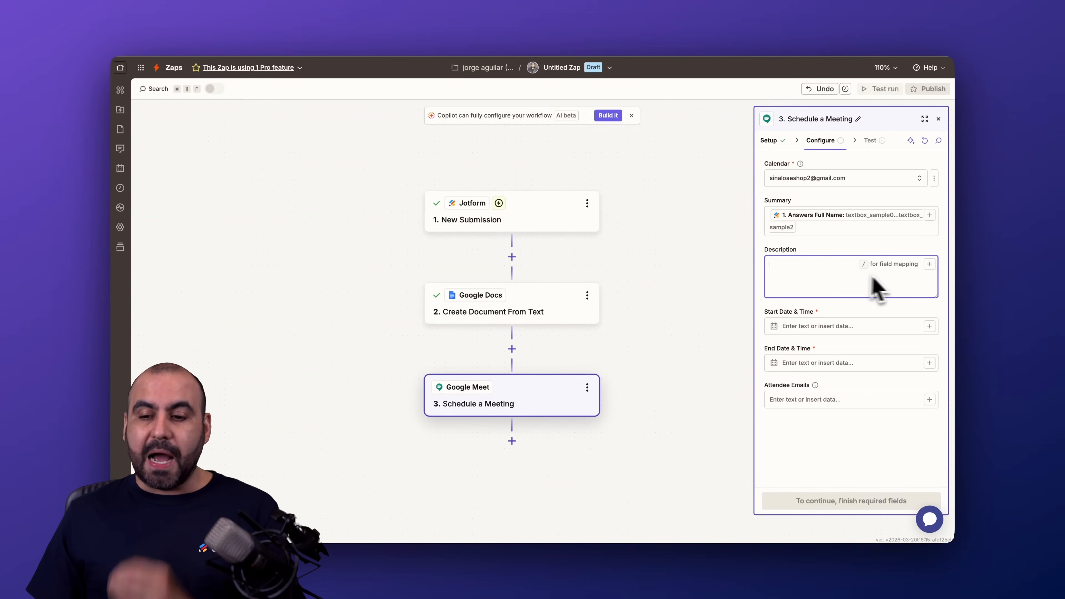
click(929, 264)
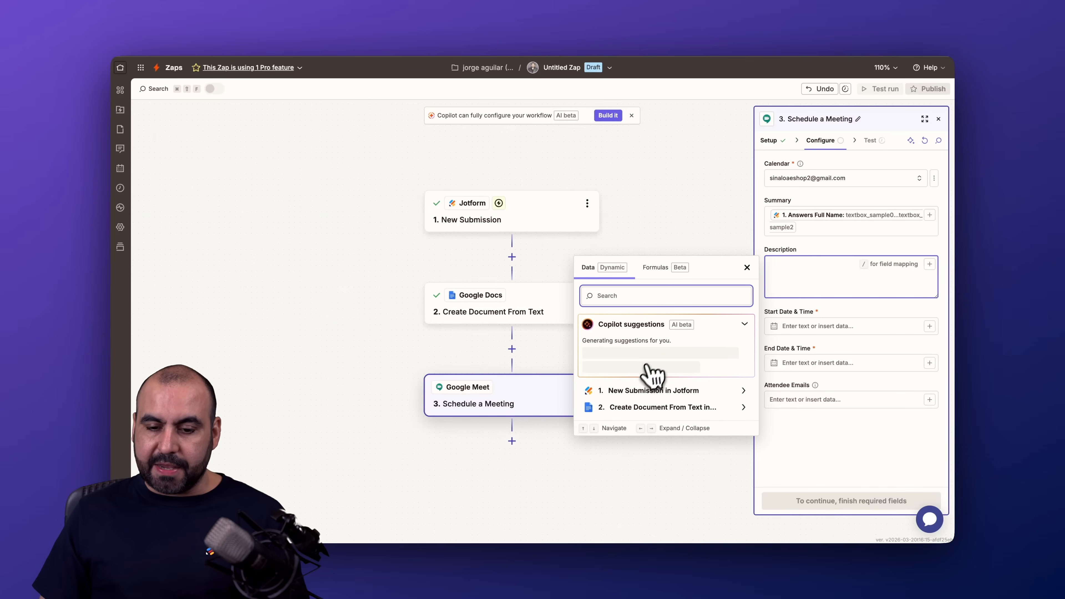
click(652, 391)
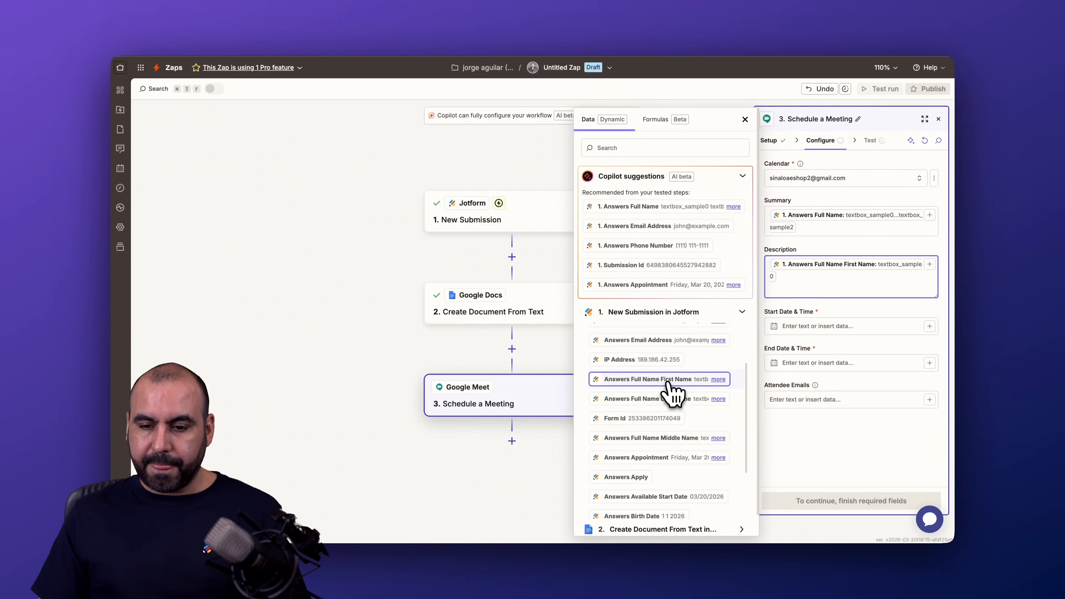
scroll(676, 415, down, 3)
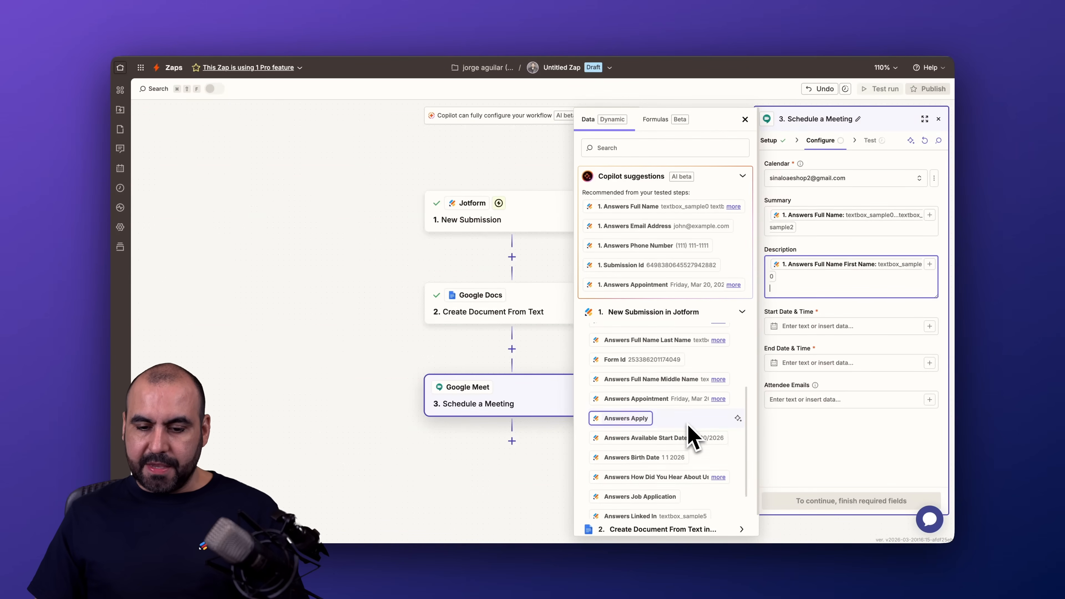
key(Return)
scroll(630, 426, down, 3)
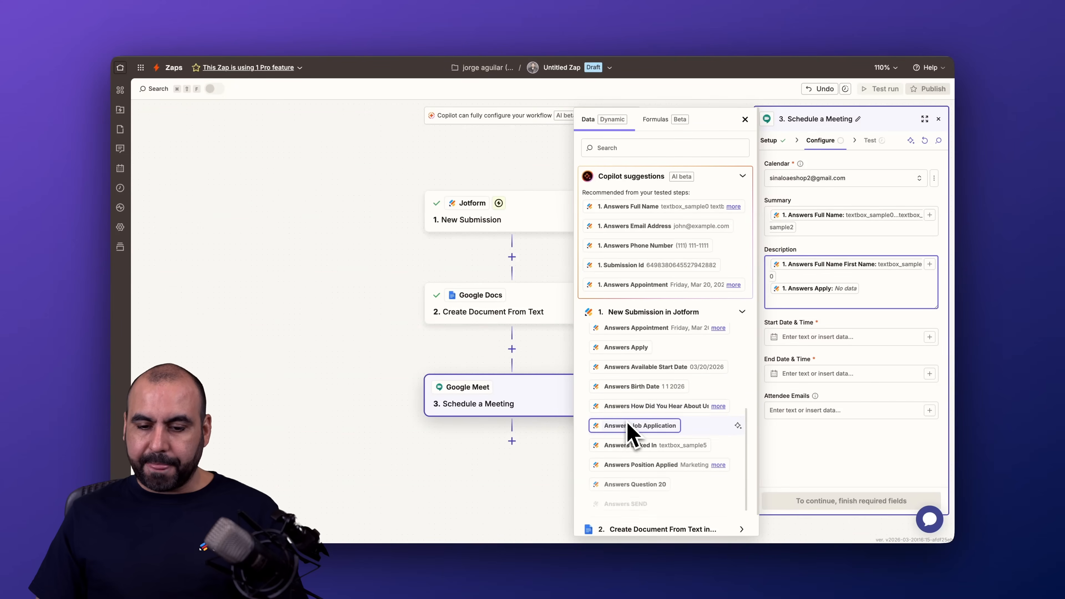
key(Return)
scroll(673, 428, down, 4)
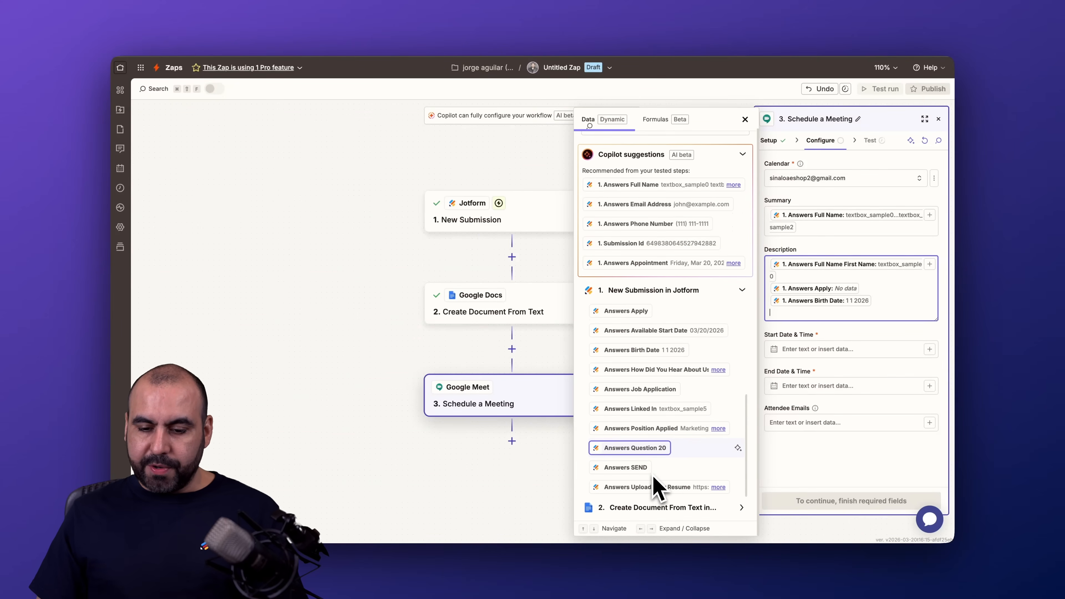
click(651, 429)
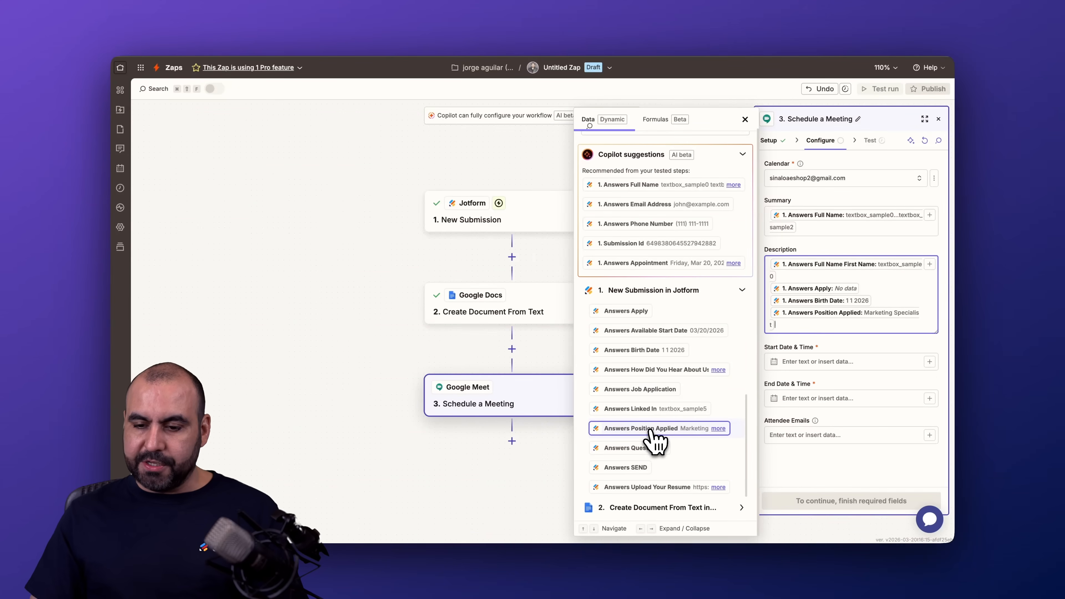
Map Answers Appointment from the Jotform submission to the meeting's Start Date & Time
click(835, 349)
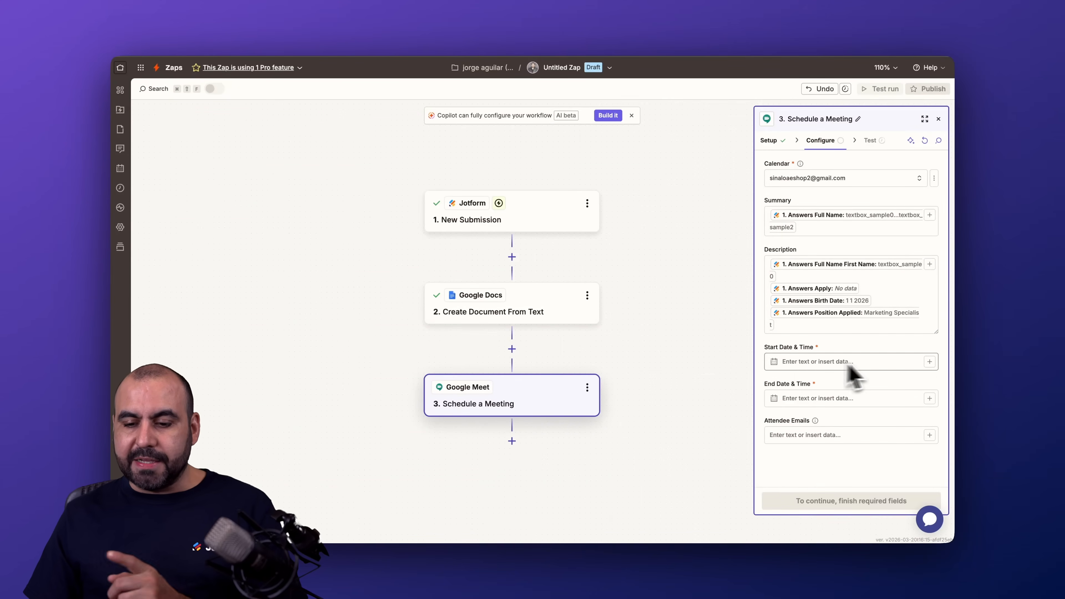
click(930, 362)
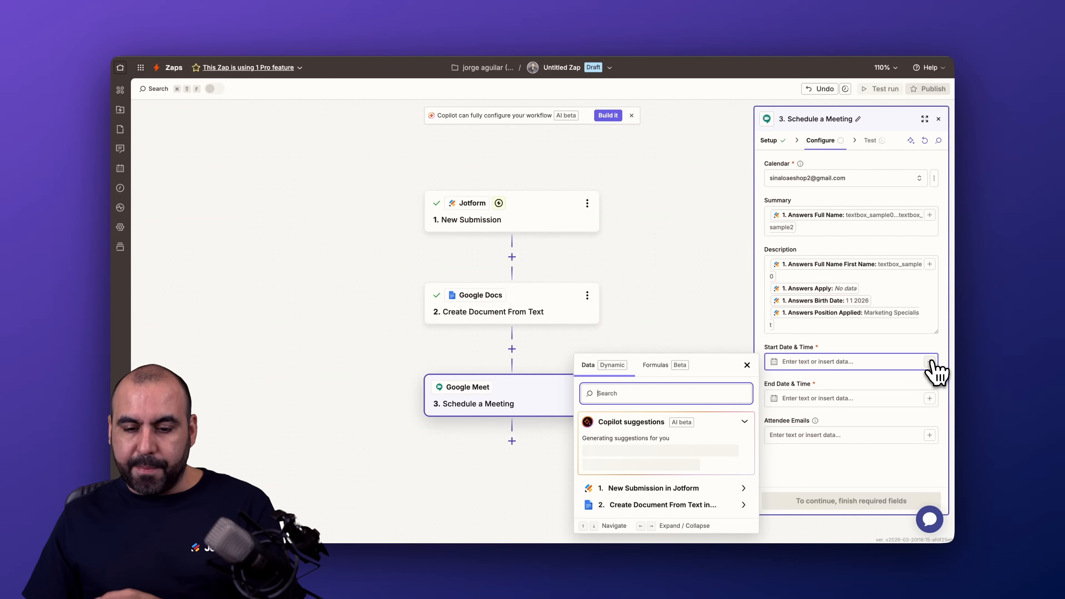
click(694, 487)
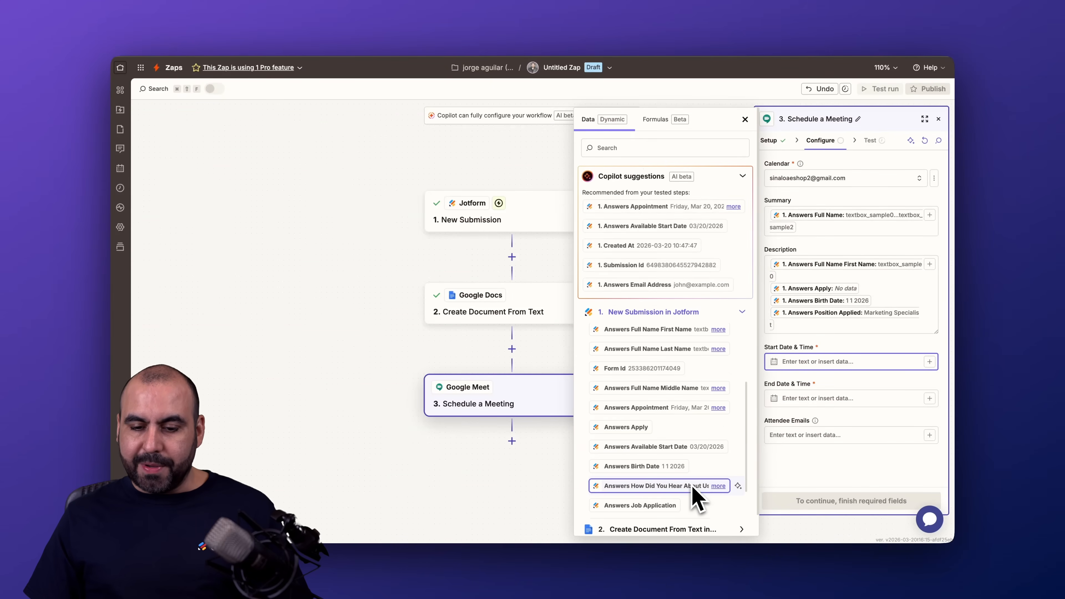
scroll(671, 420, down, 1)
click(664, 390)
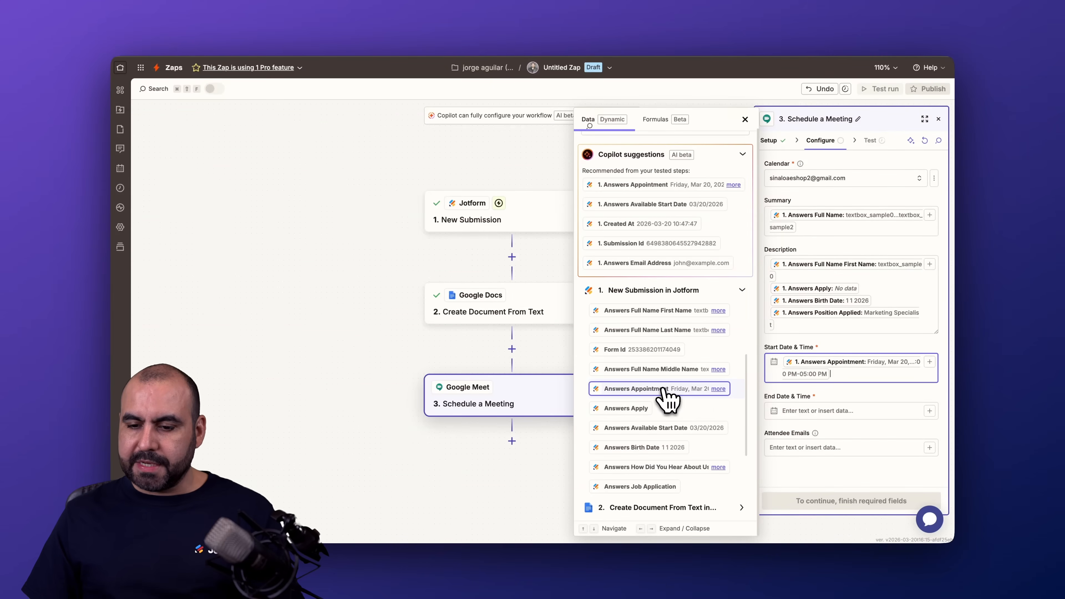
Map Answers Appointment from the Jotform submission to the meeting's End Date & Time
click(850, 410)
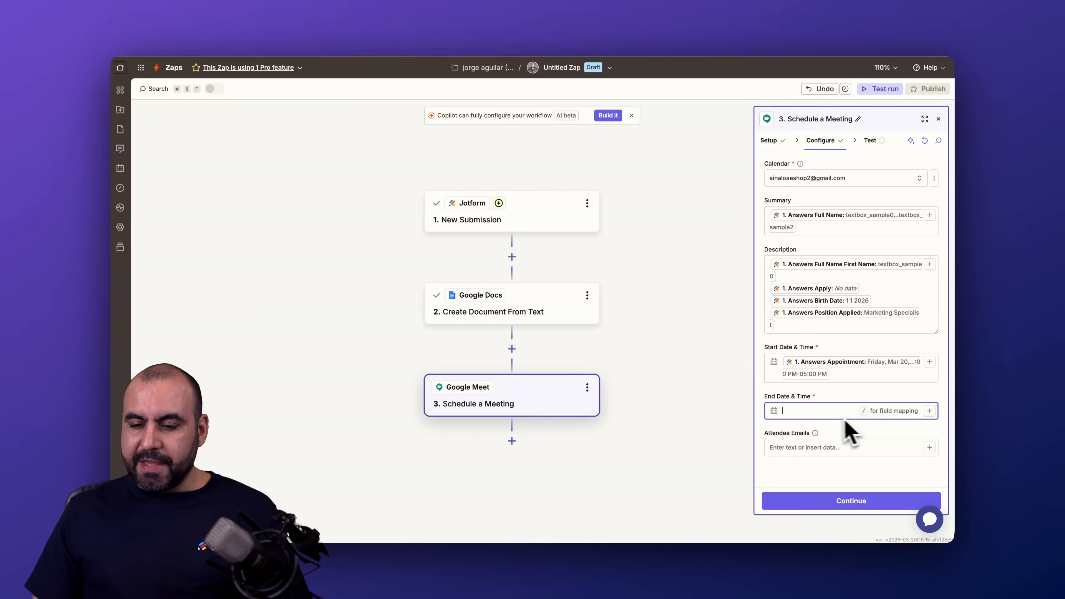
click(930, 411)
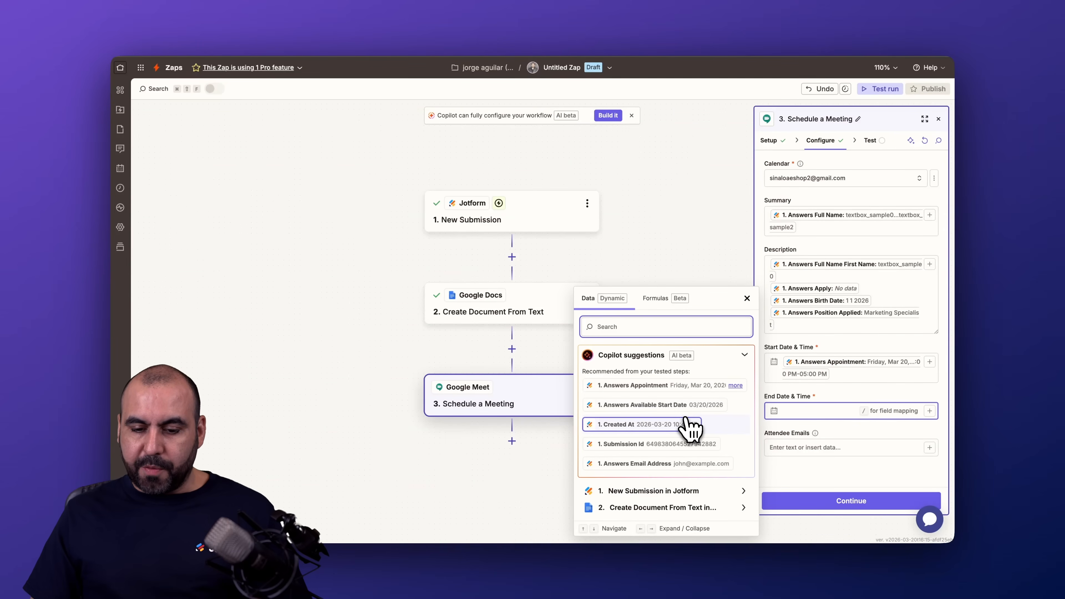
click(682, 492)
scroll(682, 496, down, 5)
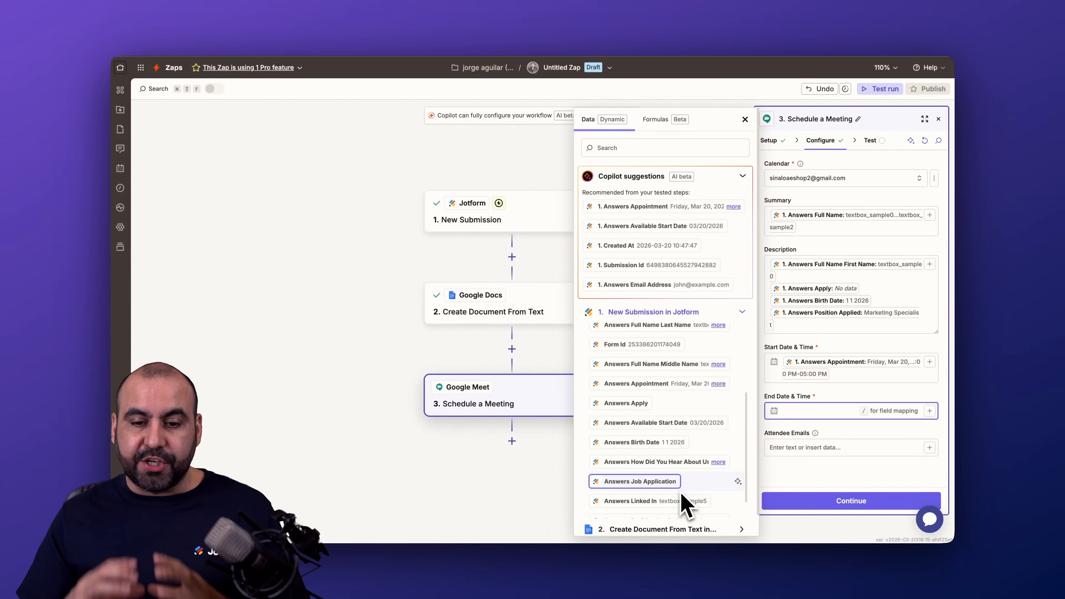
scroll(688, 483, down, 1)
scroll(697, 466, down, 1)
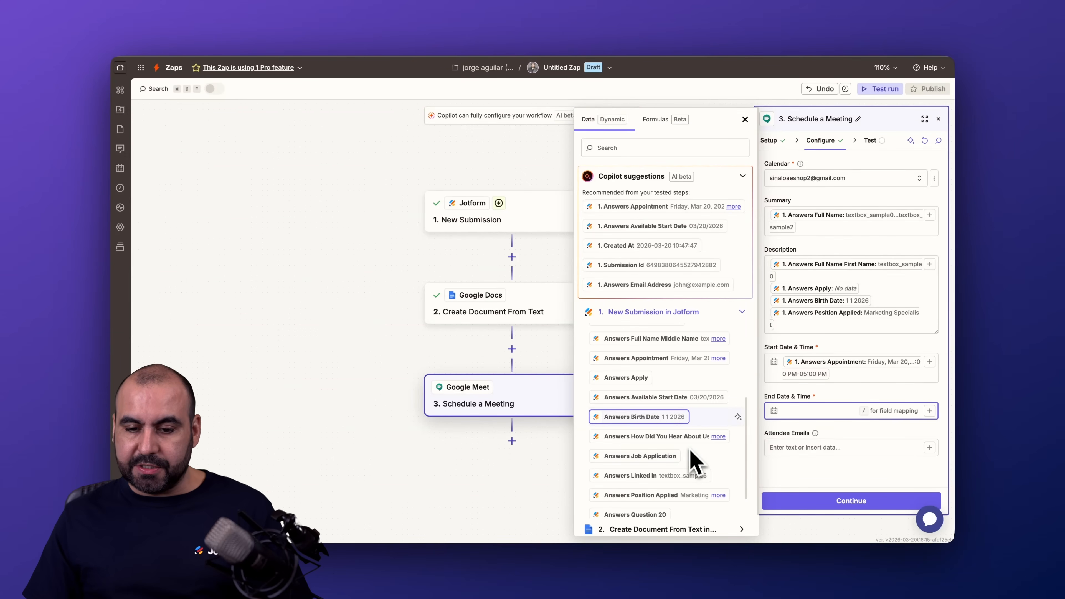
click(646, 358)
Map Answers Email Address to the Attendee Emails, and continue to run the test of the Google Meet step
click(849, 440)
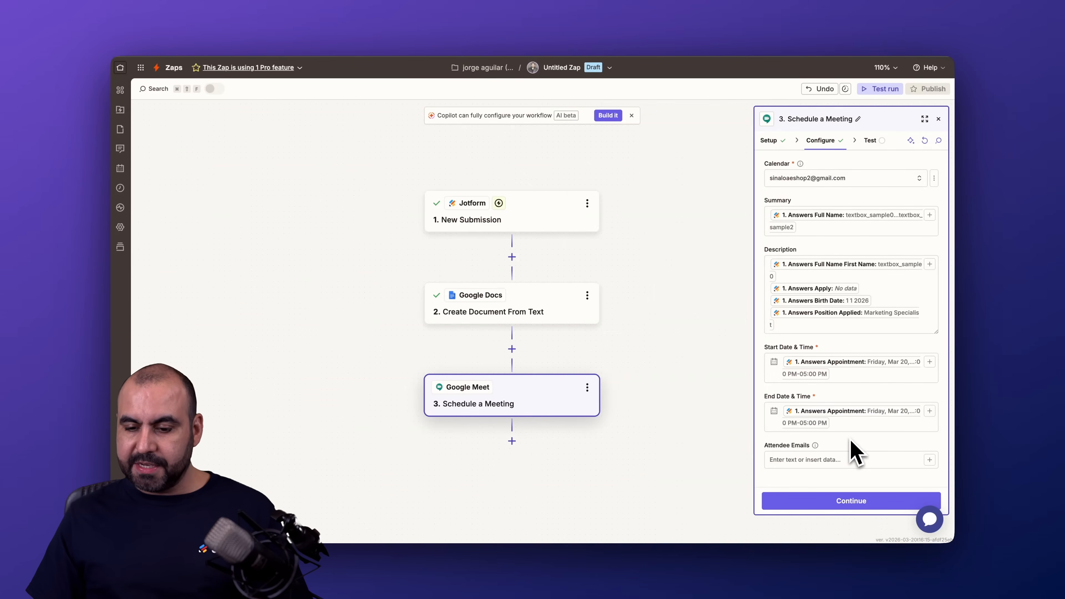
click(929, 459)
click(675, 492)
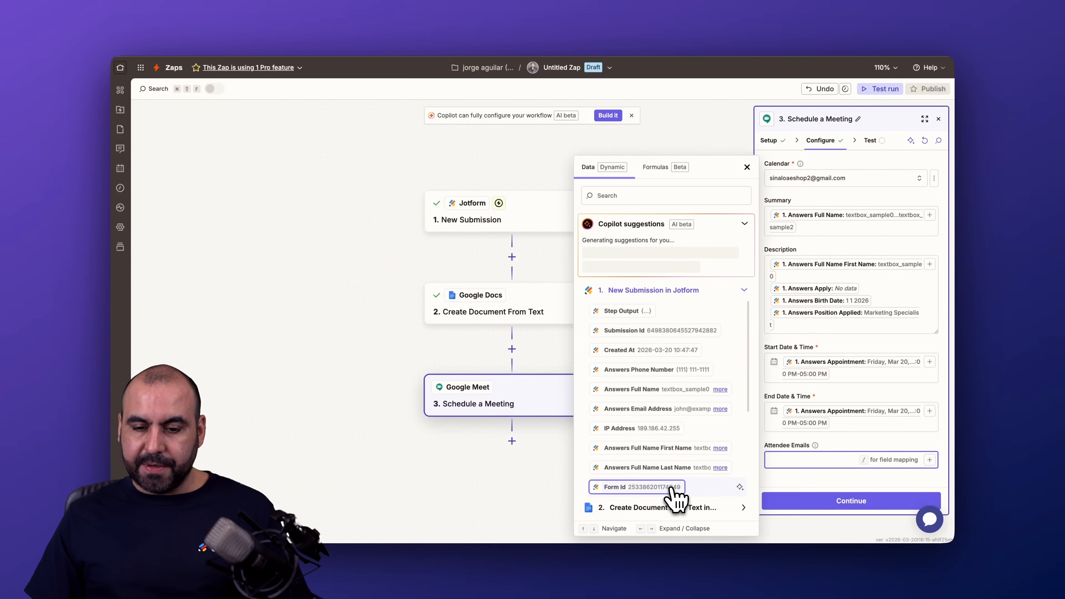
click(637, 408)
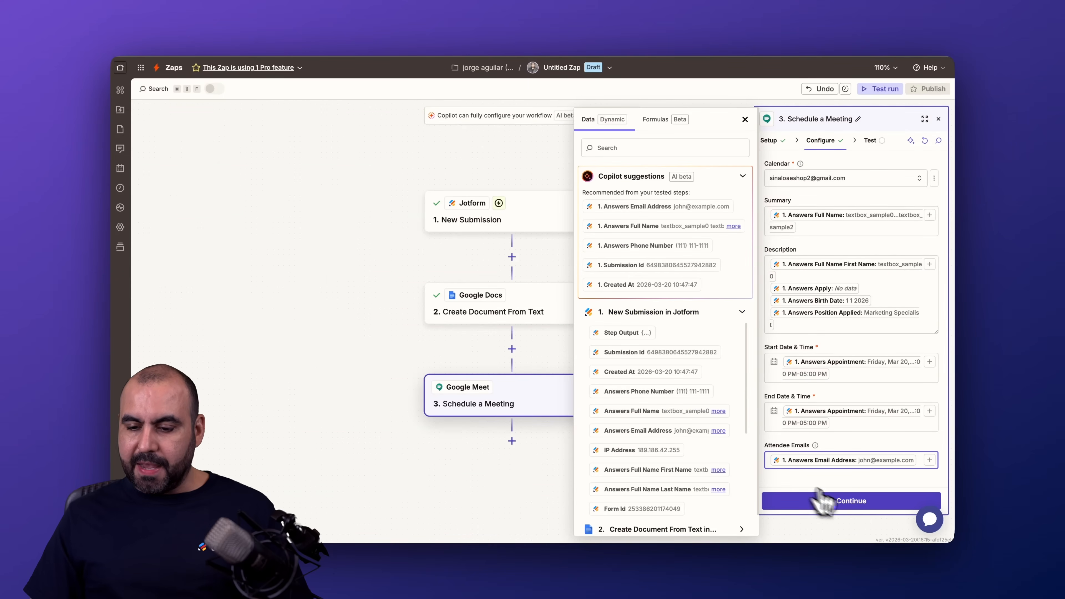
click(843, 503)
click(859, 503)
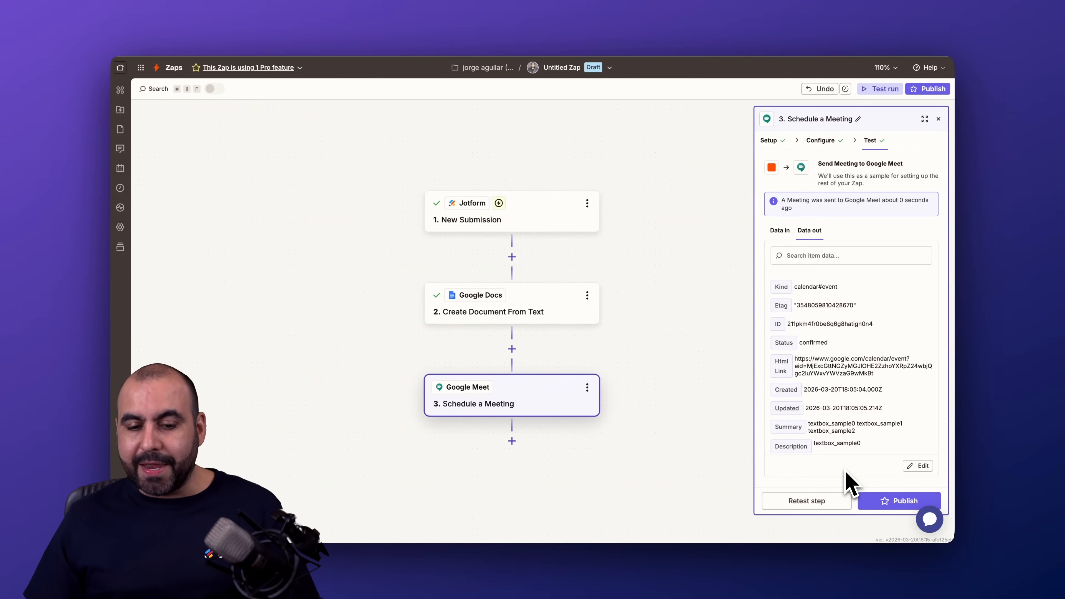
Close the Schedule a Meeting settings and add a fourth action step below it, opening the choice of apps
click(939, 122)
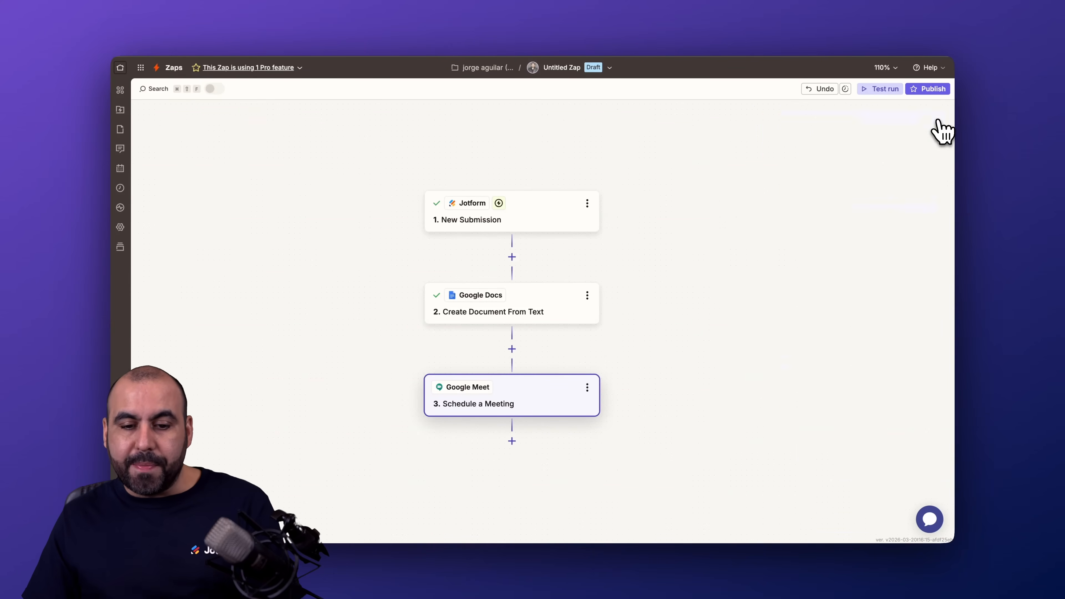
scroll(742, 420, down, 2)
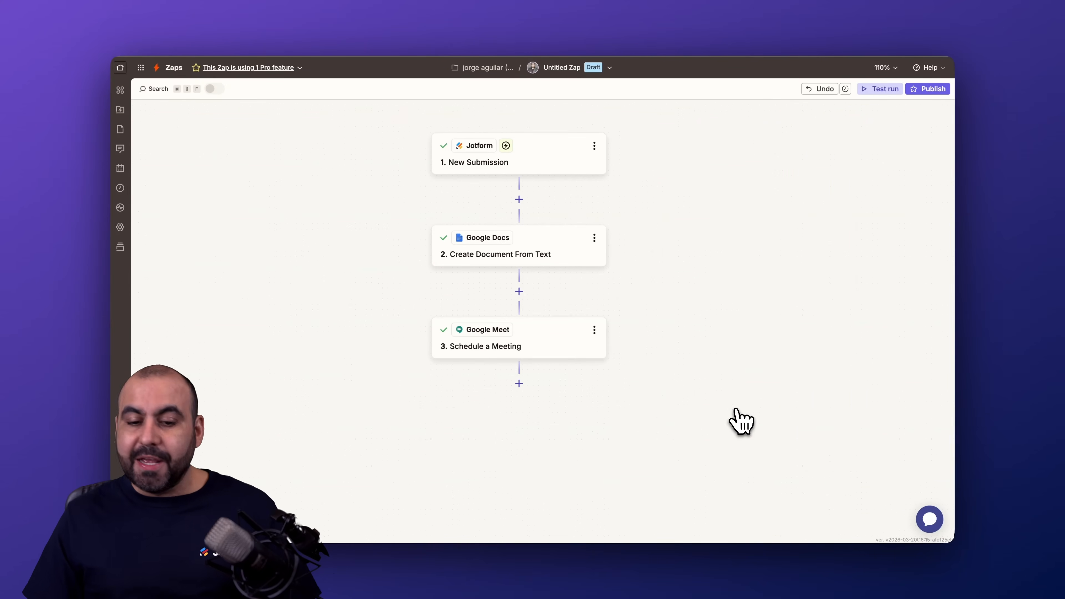
click(519, 383)
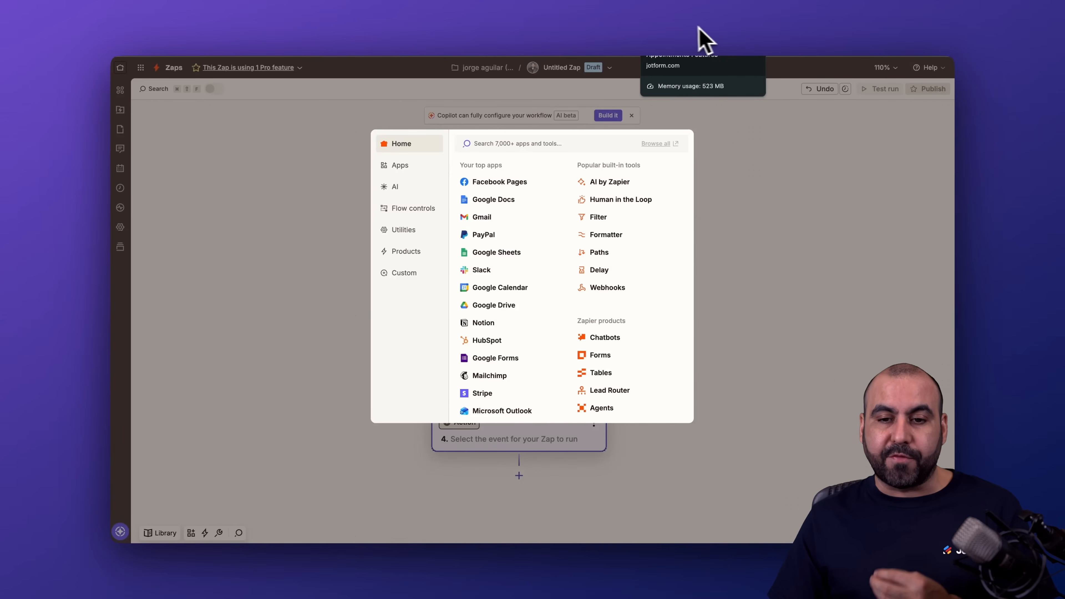
Switch to Jotform and open the Simple Job Application Form in the form builder's build view
click(735, 29)
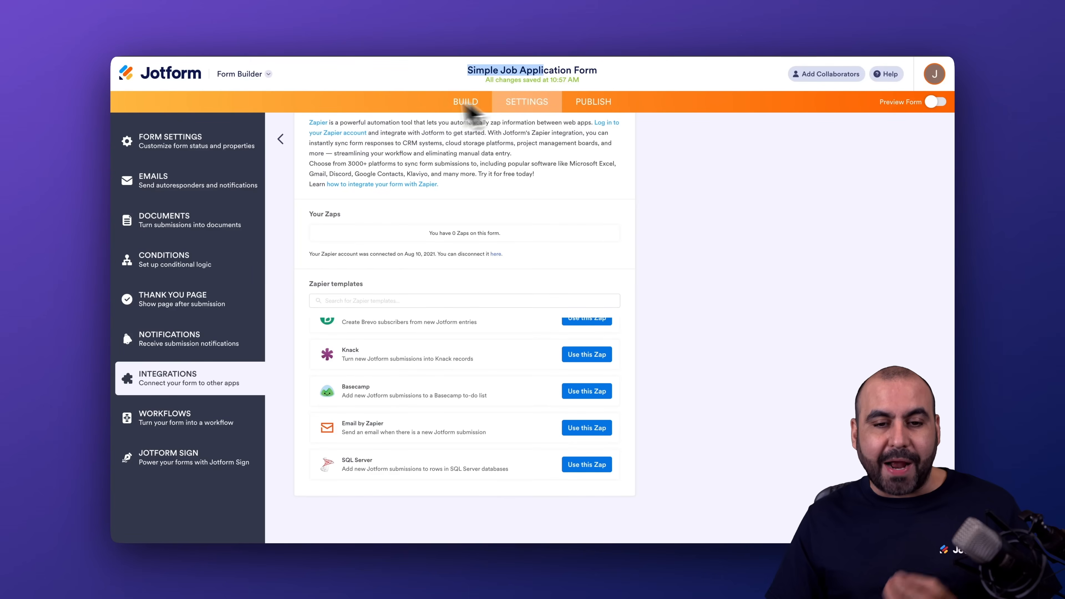
click(478, 105)
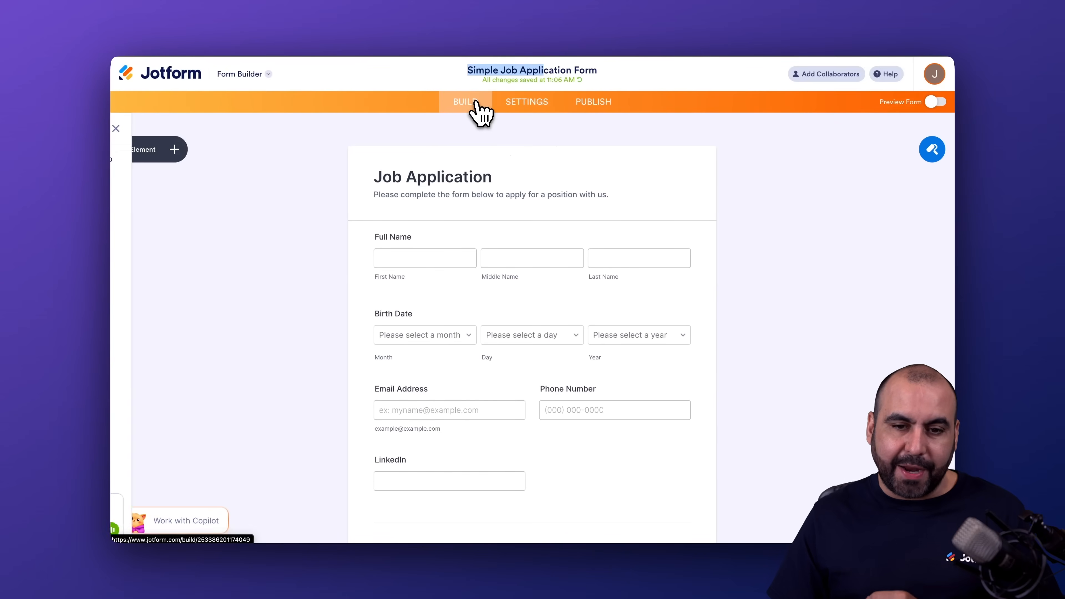